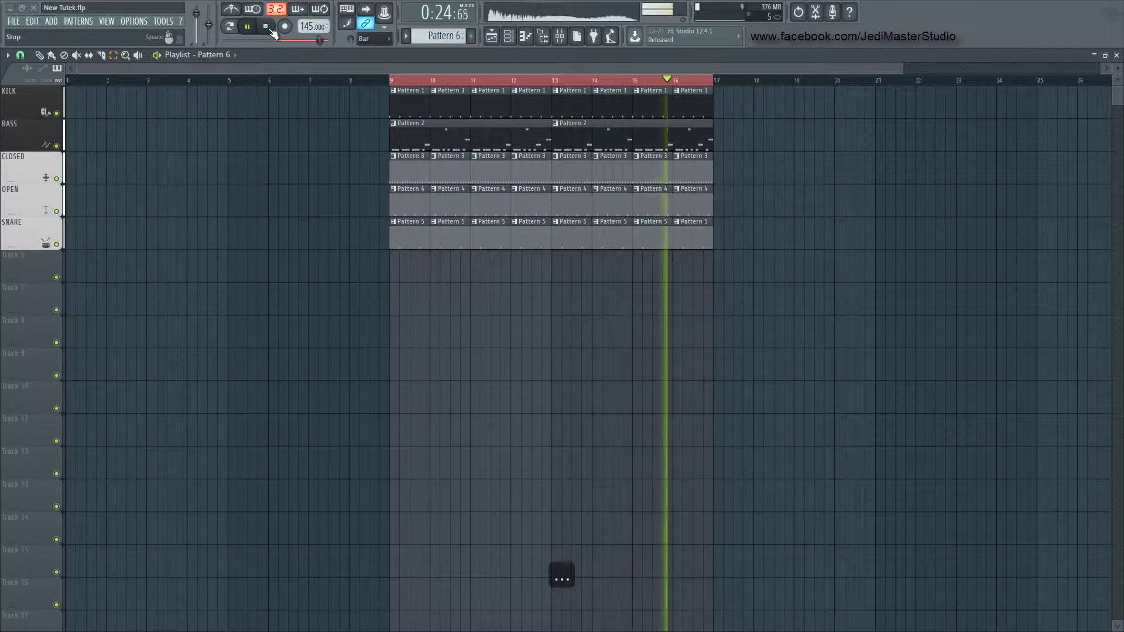
- Stop playback, open the Harmor channel's plugin and set its pitch frequency divider to 2 to lower it one octave
left_click(270, 29)
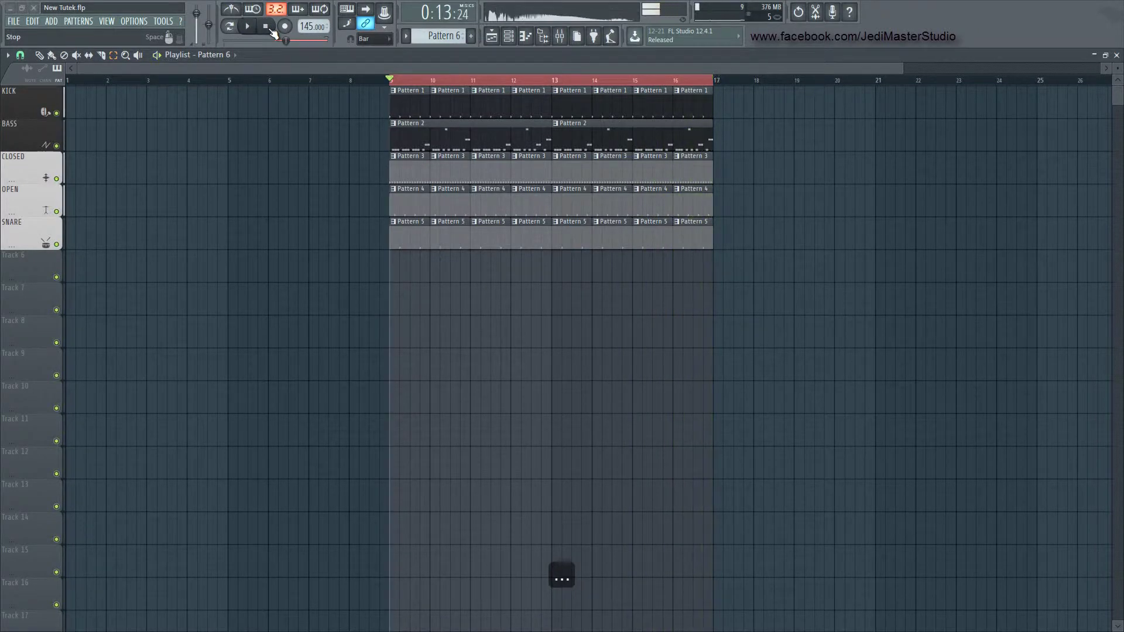
left_click(507, 36)
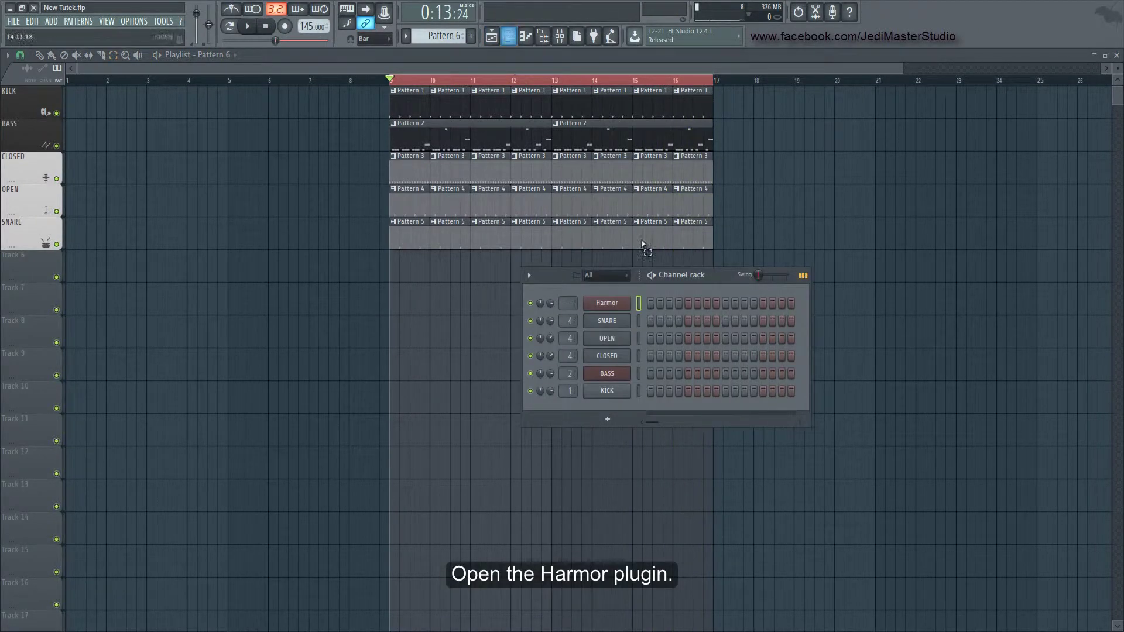
left_click(623, 306)
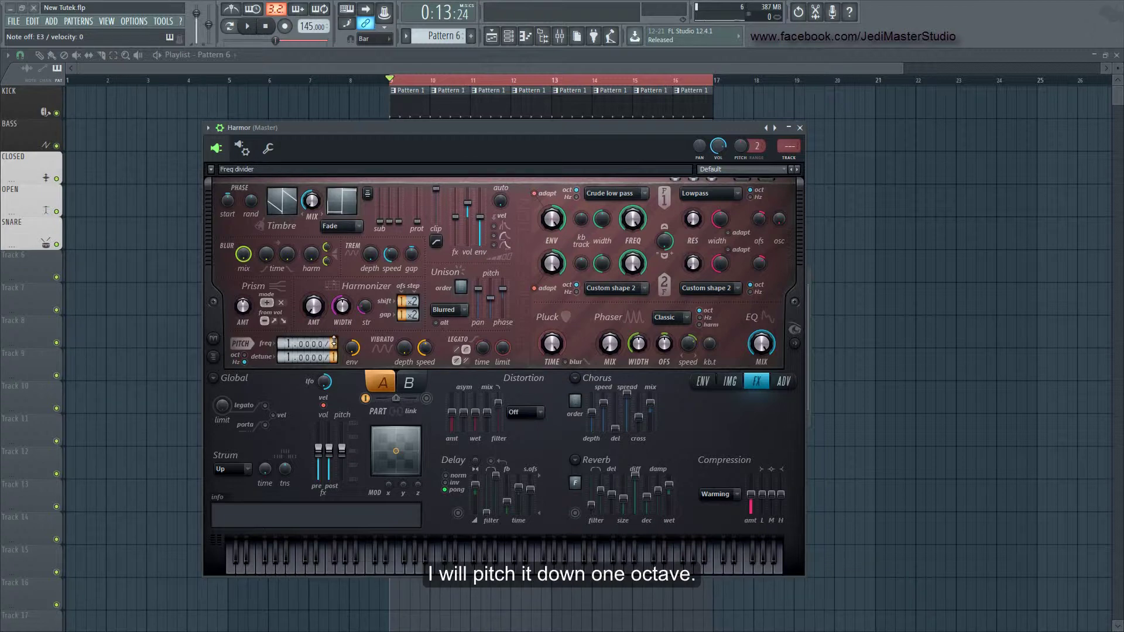
left_click_drag(334, 341, 335, 331)
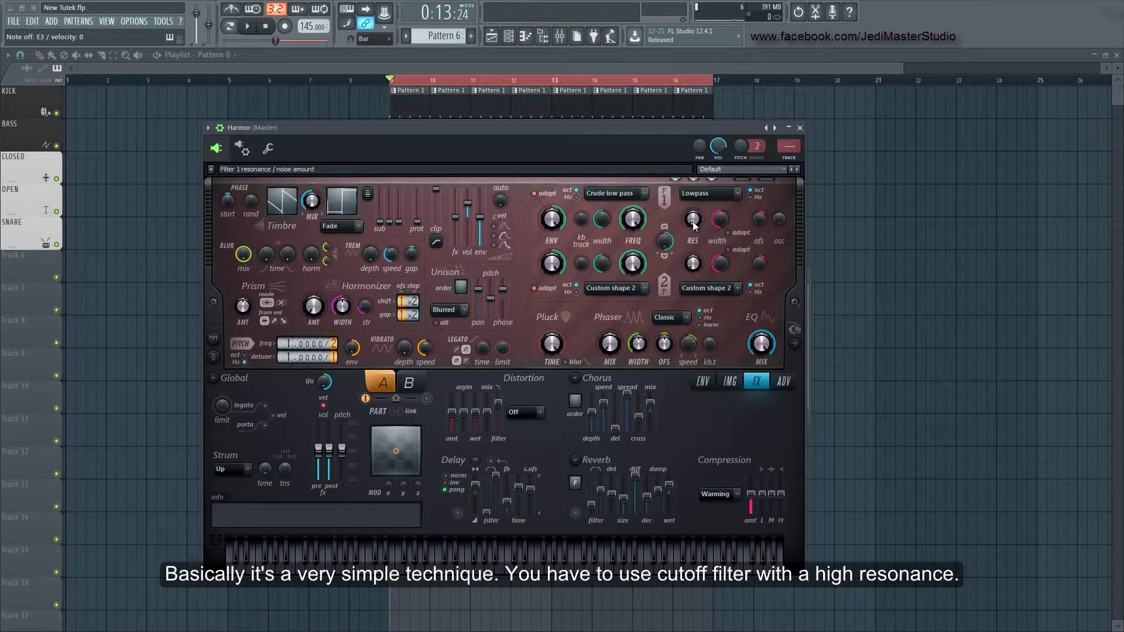
- Show Harmor's spectral display, raise Filter 1's resonance and lower its cutoff frequency
left_click(794, 345)
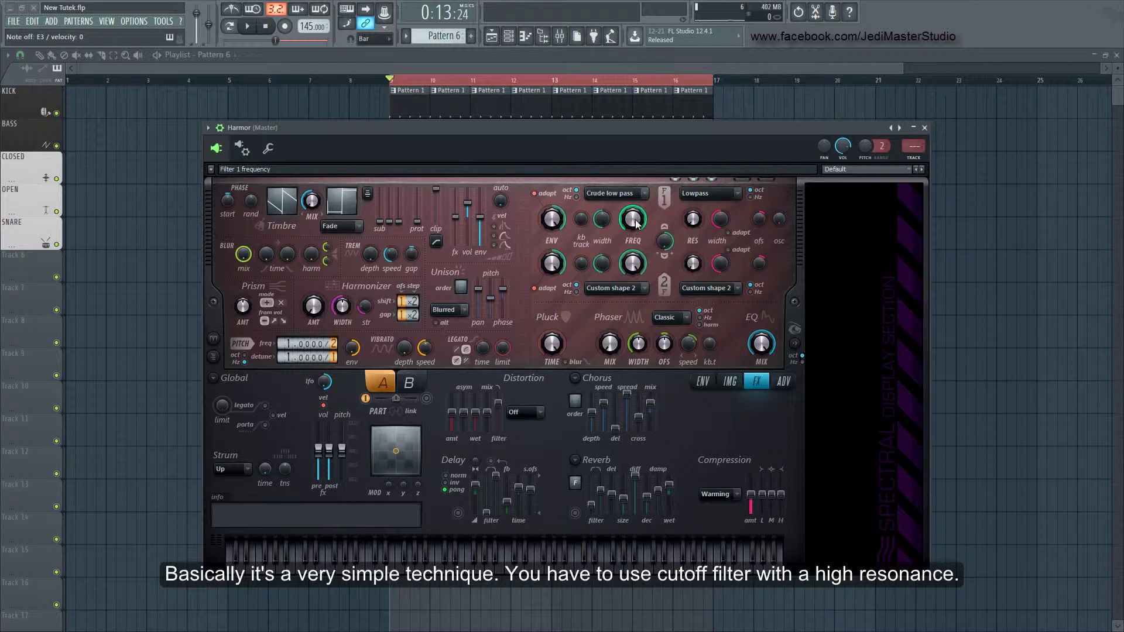
left_click_drag(693, 223, 683, 162)
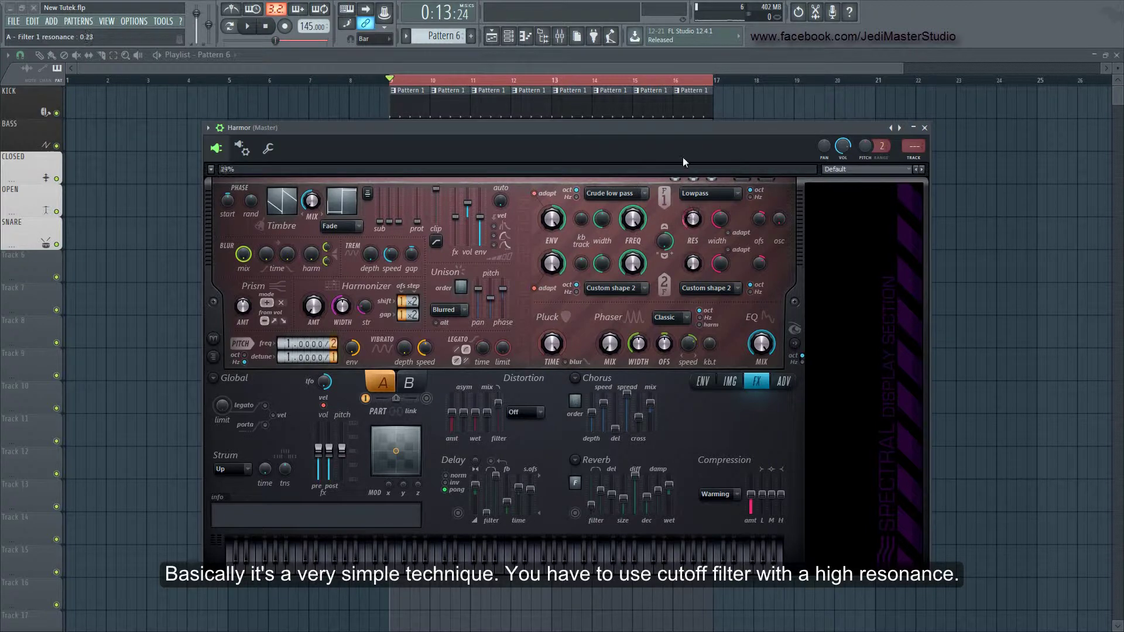
left_click_drag(642, 222, 640, 364)
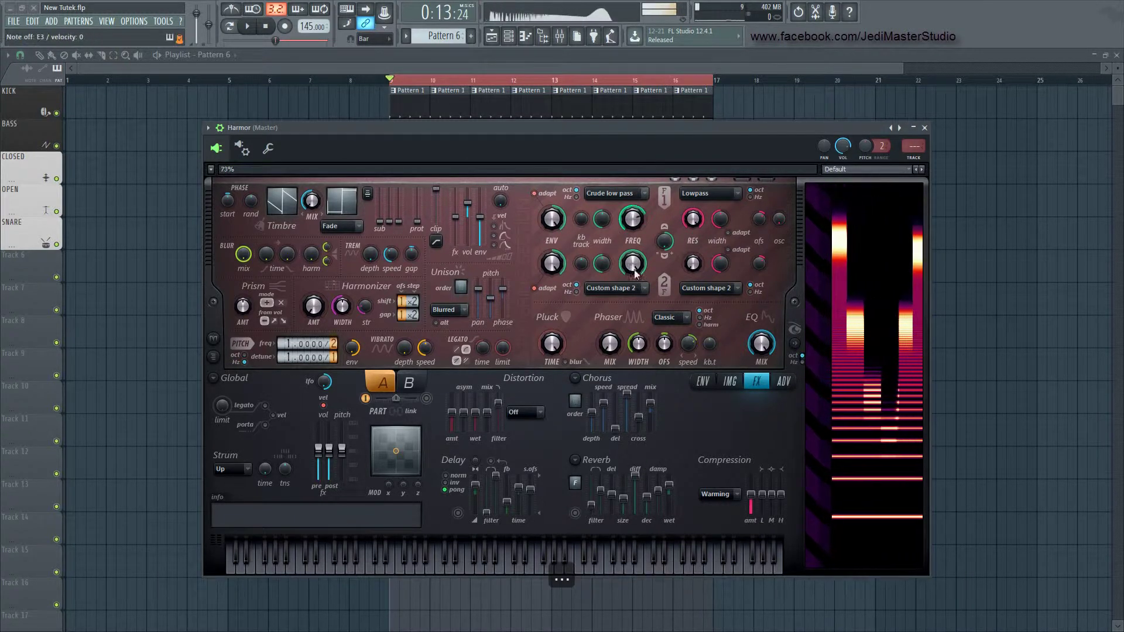
- Bring up the envelope of the Filter 1 frequency for editing in Harmor
left_click(702, 384)
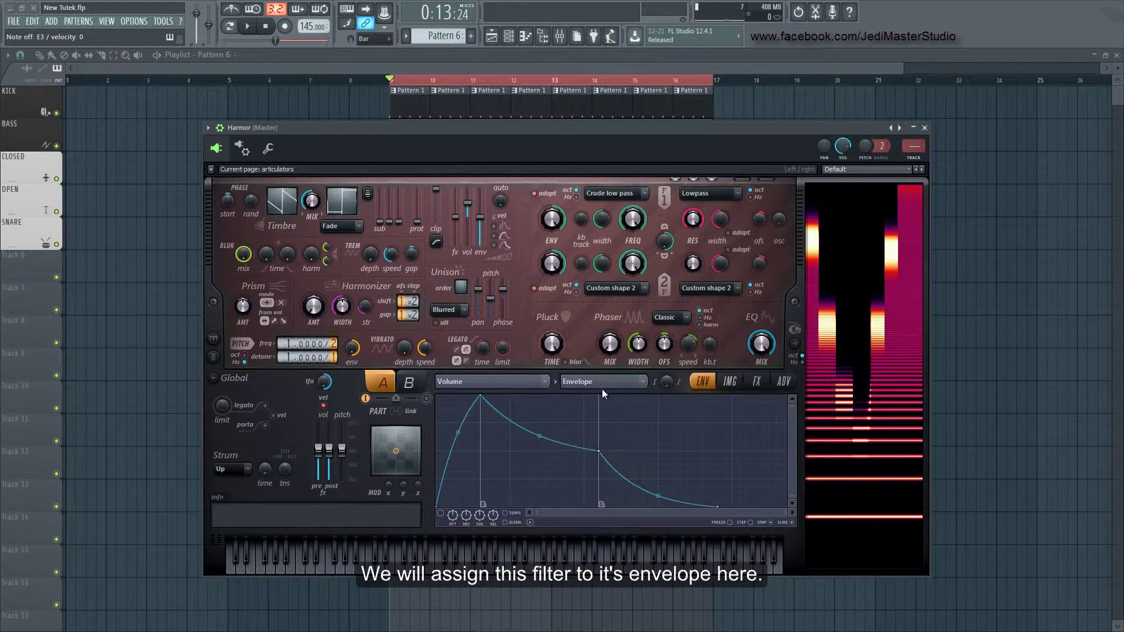
left_click(546, 380)
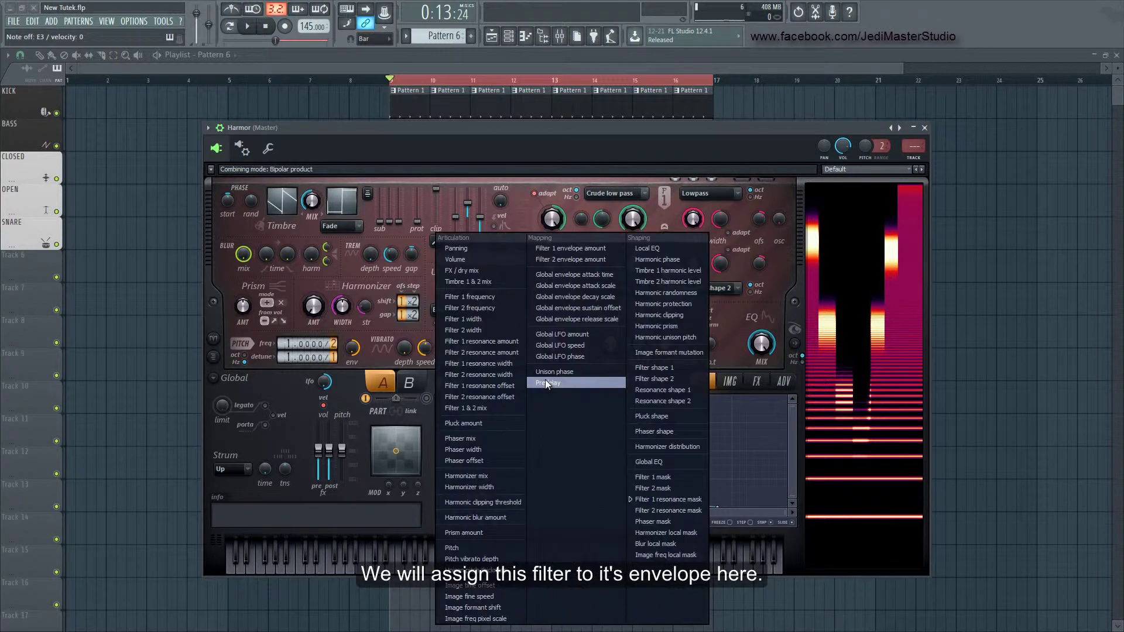
left_click(504, 297)
left_click(594, 384)
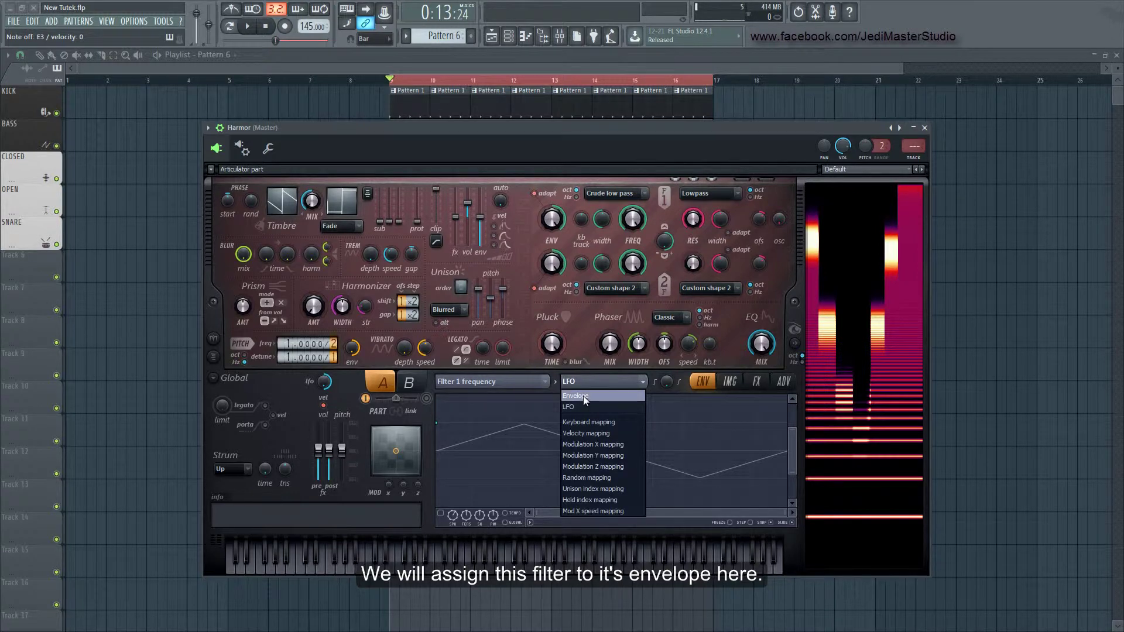
left_click(582, 395)
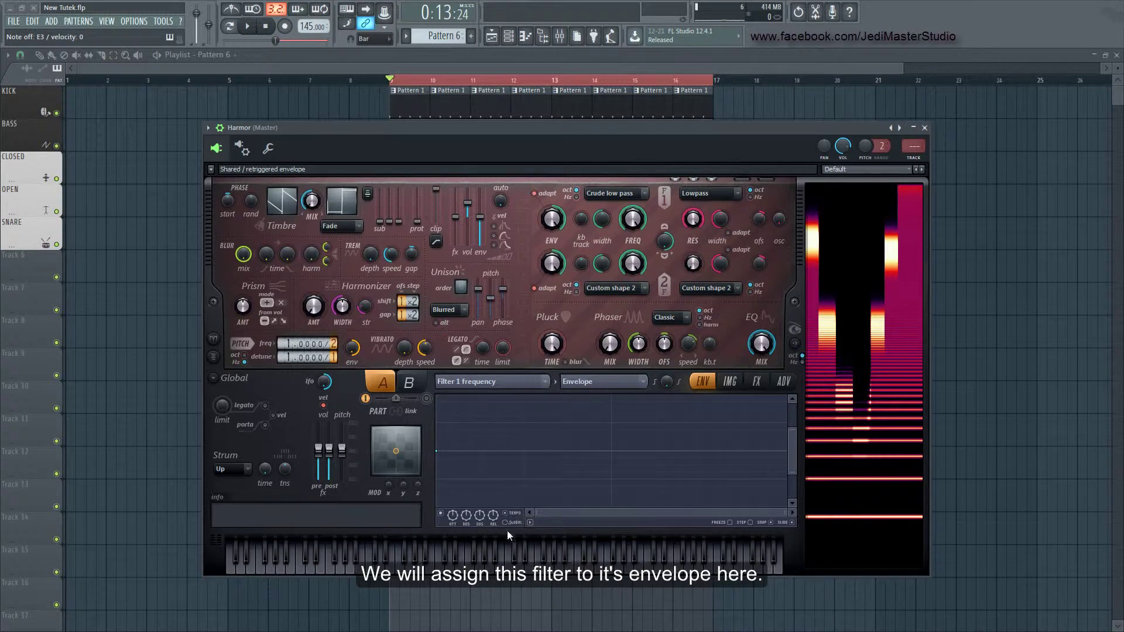
- Draw a stepped Filter 1 frequency envelope of five equal-length flat segments at alternating higher and lower levels
right_click(480, 451)
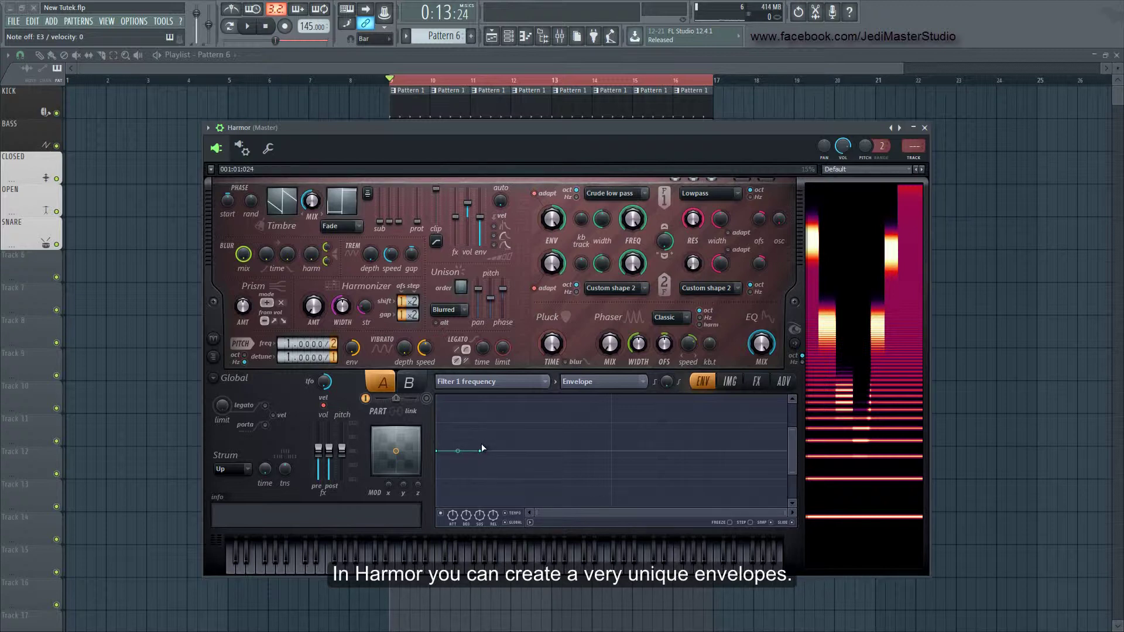
right_click(481, 444)
right_click(525, 465)
right_click(567, 465)
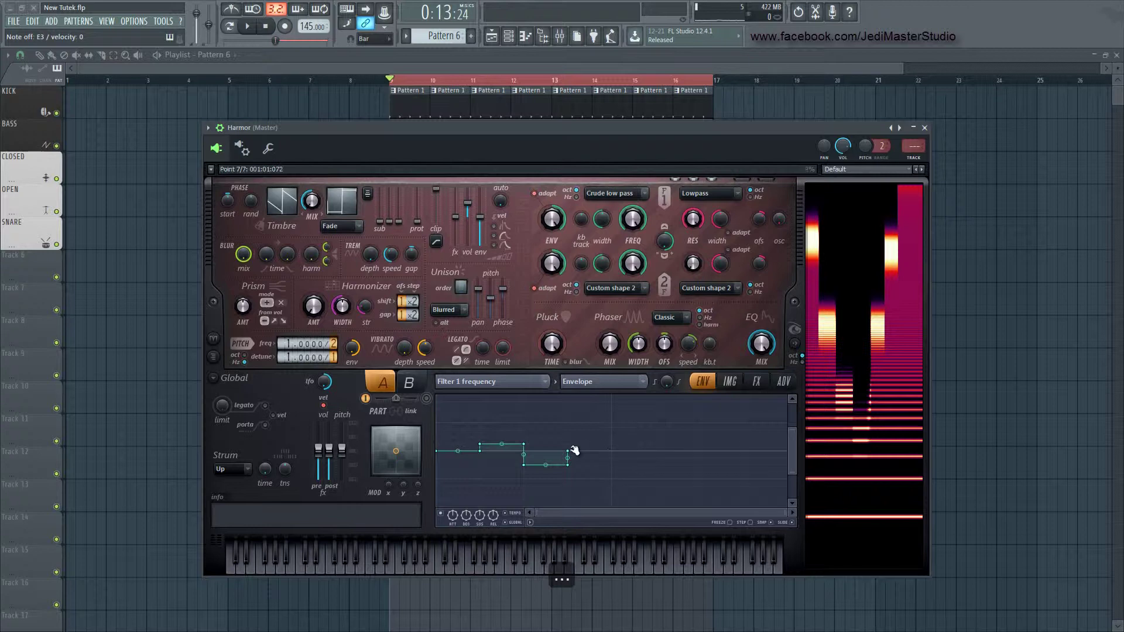
right_click(568, 443)
right_click(613, 438)
left_click_drag(615, 448, 614, 440)
right_click(656, 458)
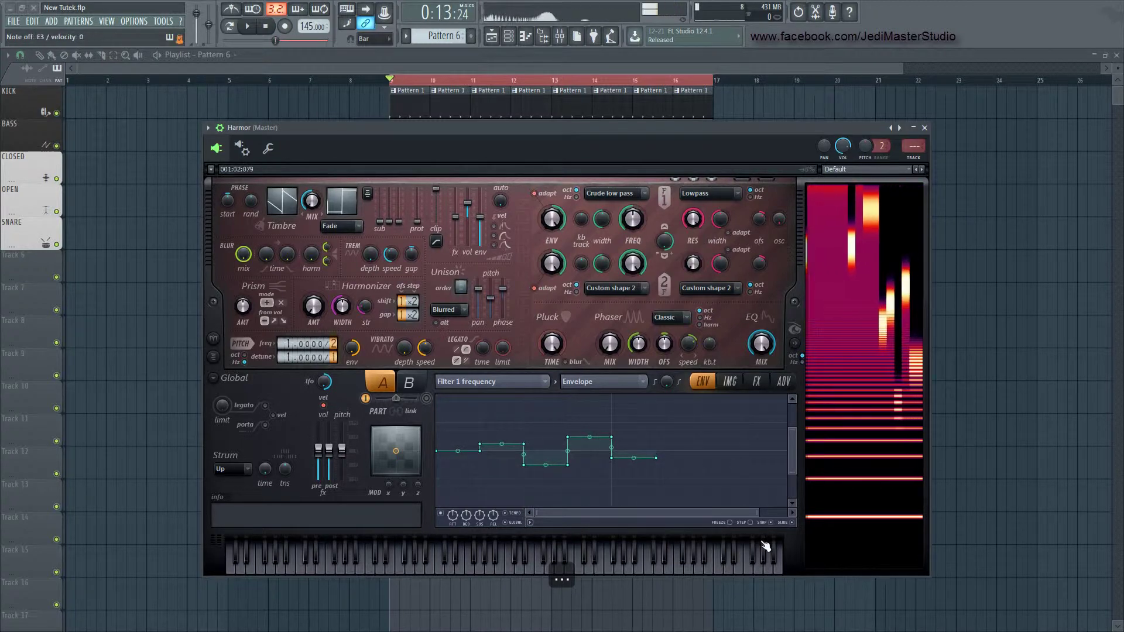
- Extend the envelope with more low and high steps, a drop at 001:03:000 and a rising ramp to the centre line at 001:04:000
left_click_drag(758, 515, 788, 515)
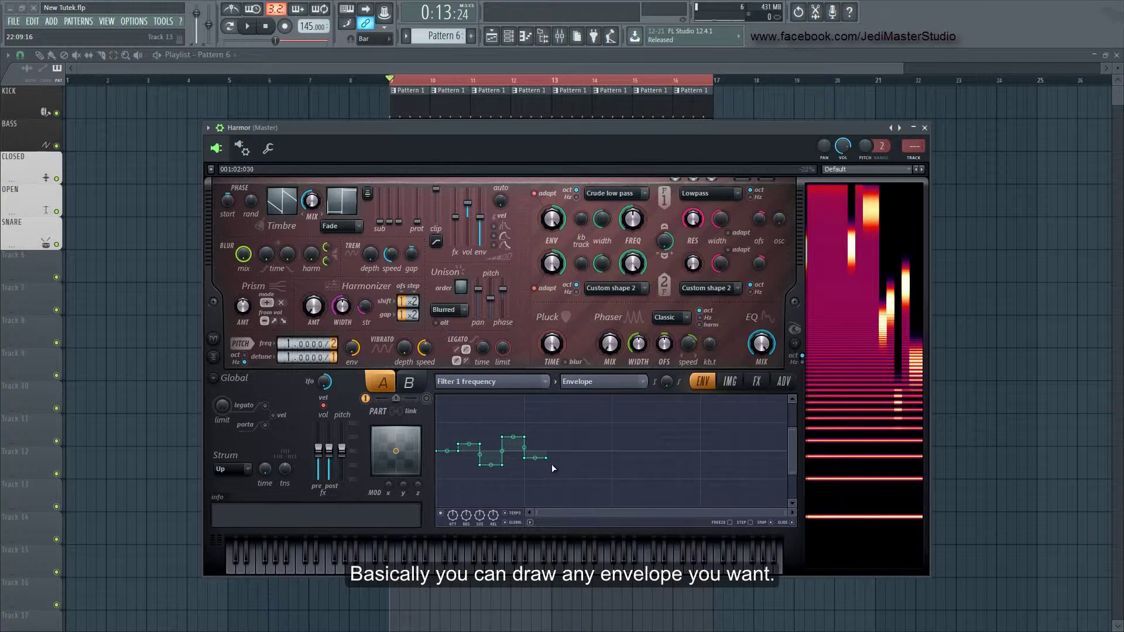
right_click(568, 472)
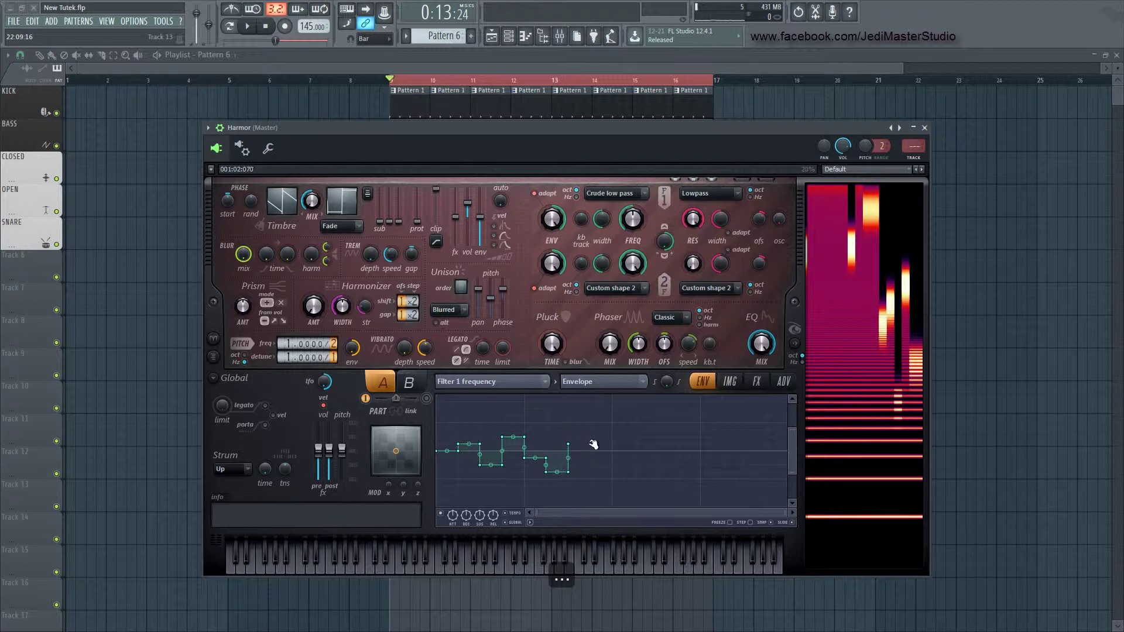
right_click(613, 430)
right_click(613, 470)
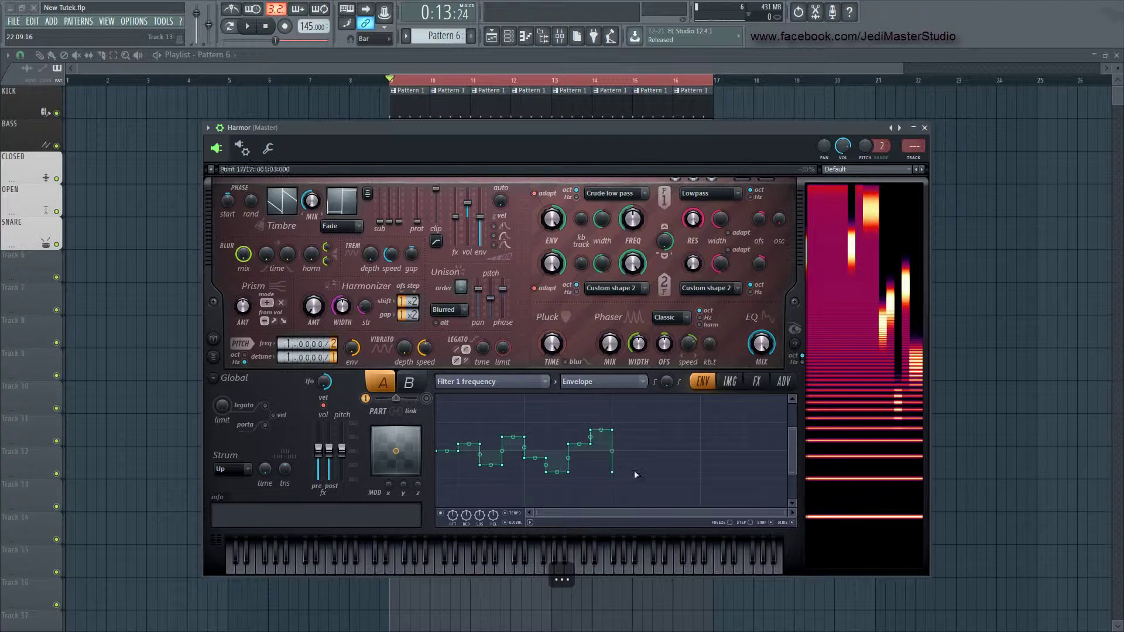
right_click(703, 450)
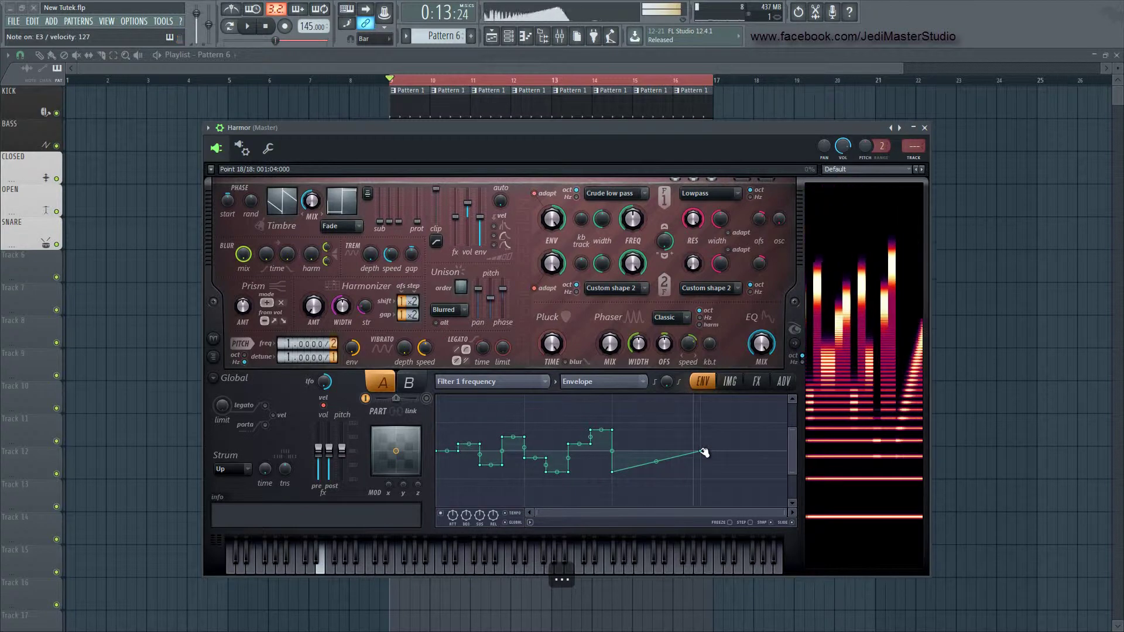
- Enable Harmor's delay effect and adjust its input volume
left_click(758, 382)
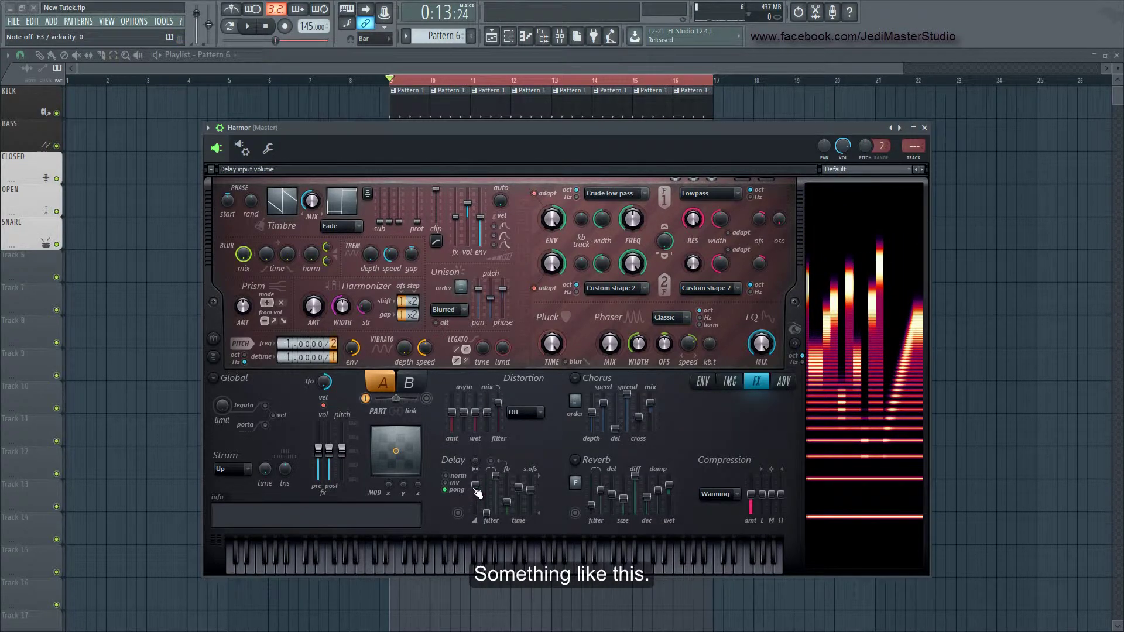
left_click_drag(475, 488, 477, 450)
left_click(459, 514)
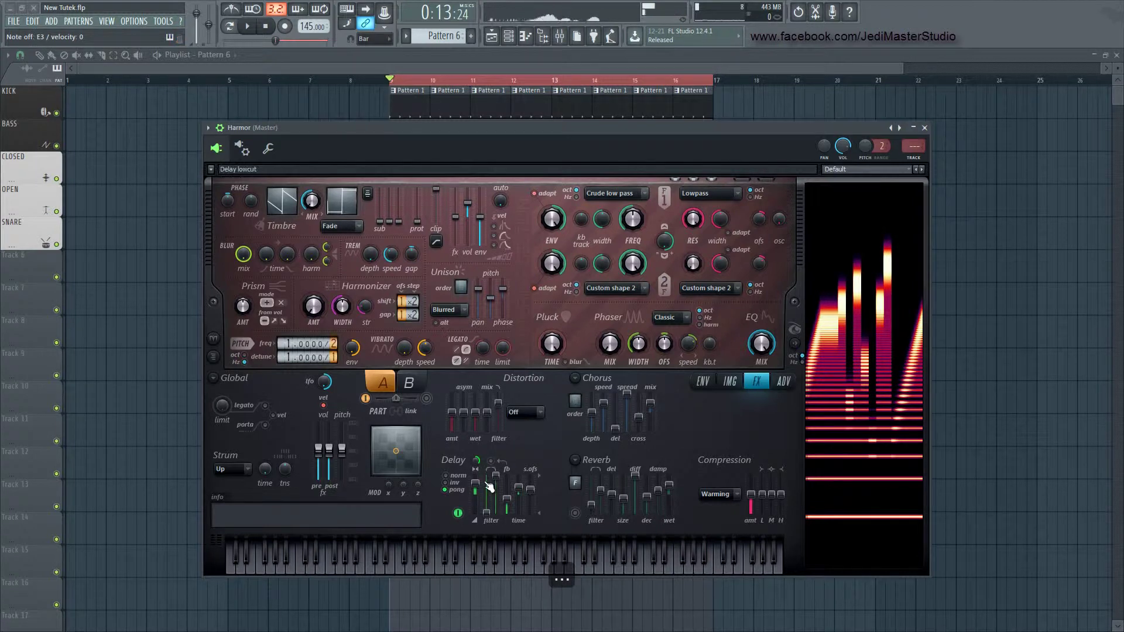
- Open Harmor's piano roll for Pattern 6 and place a one-bar E3 note in bar 1
left_click(527, 39)
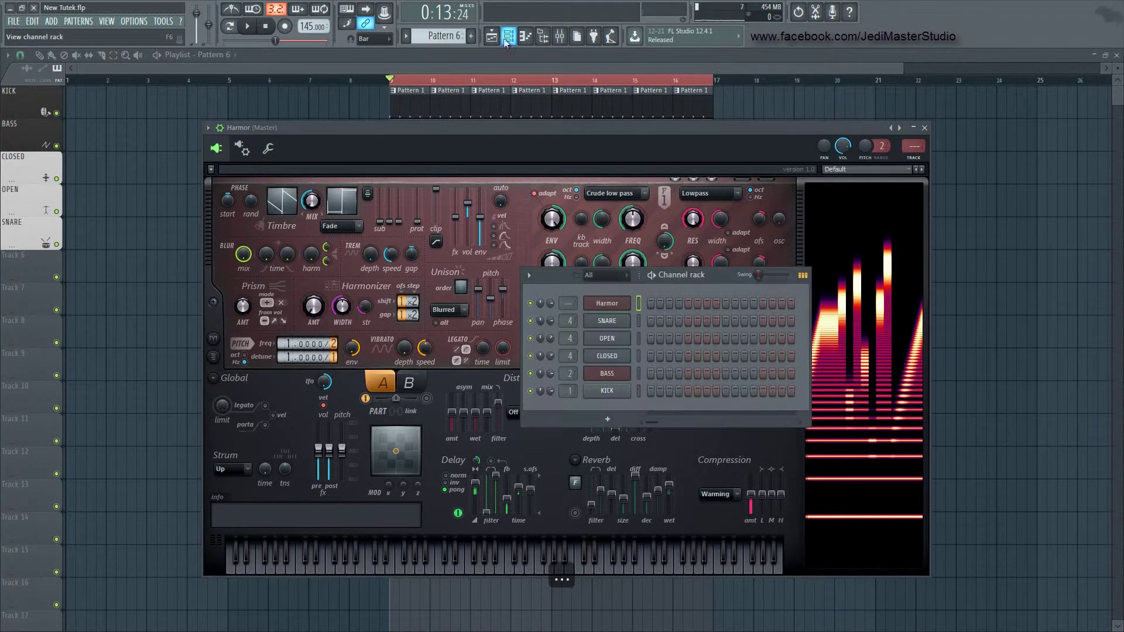
right_click(624, 302)
left_click(647, 303)
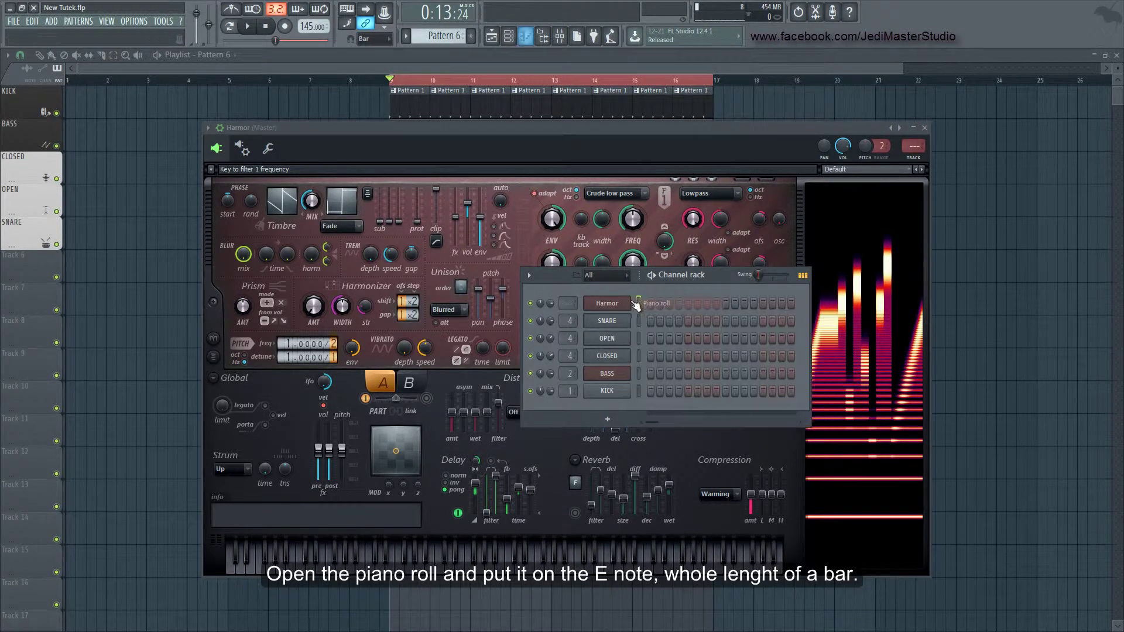
right_click(624, 302)
left_click(648, 304)
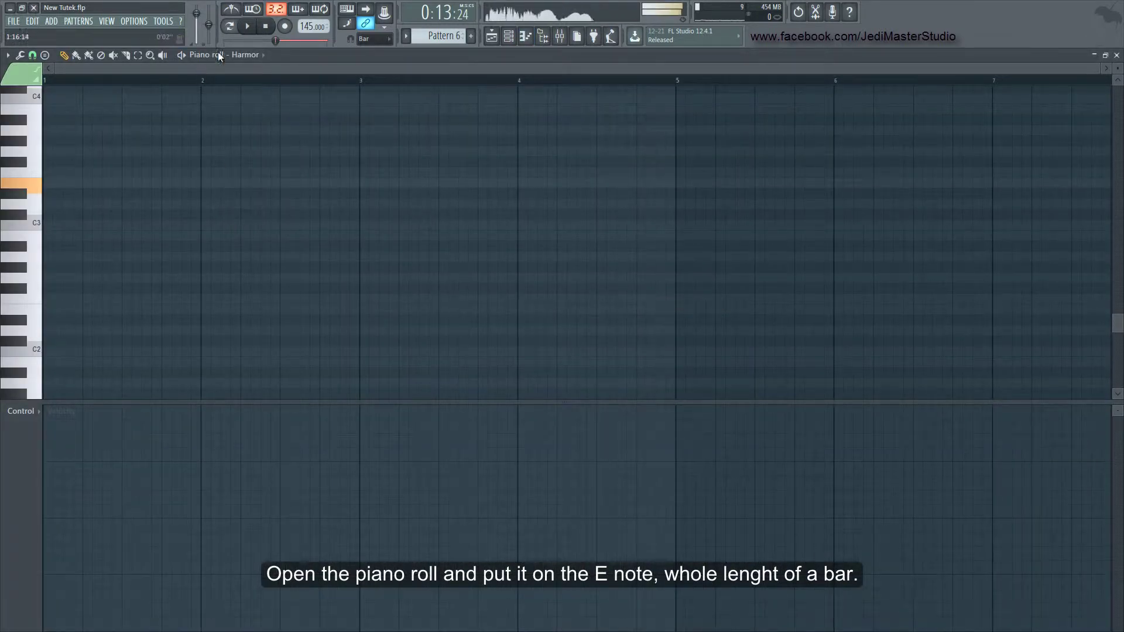
left_click(76, 55)
left_click(45, 183)
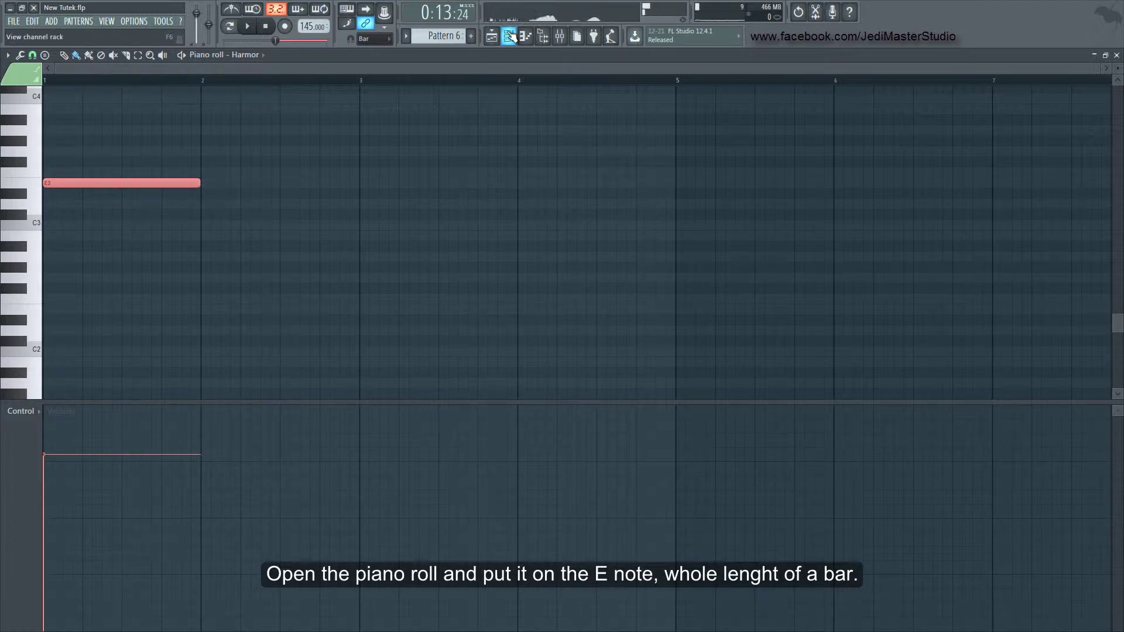
- Clone the Harmor channel
left_click(511, 36)
right_click(622, 304)
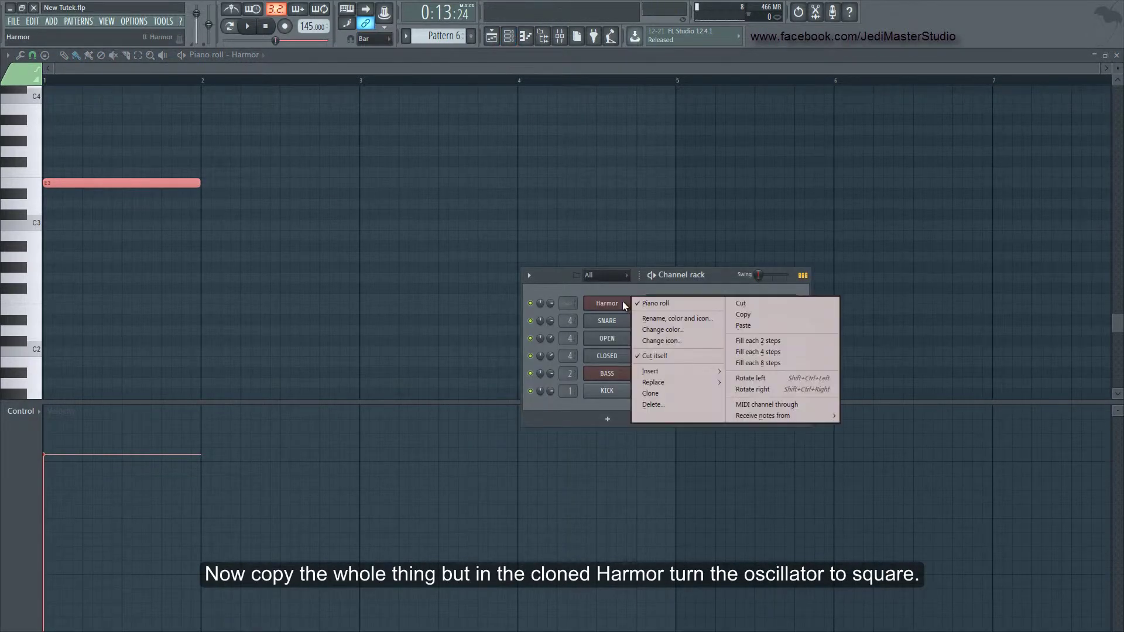
left_click(672, 392)
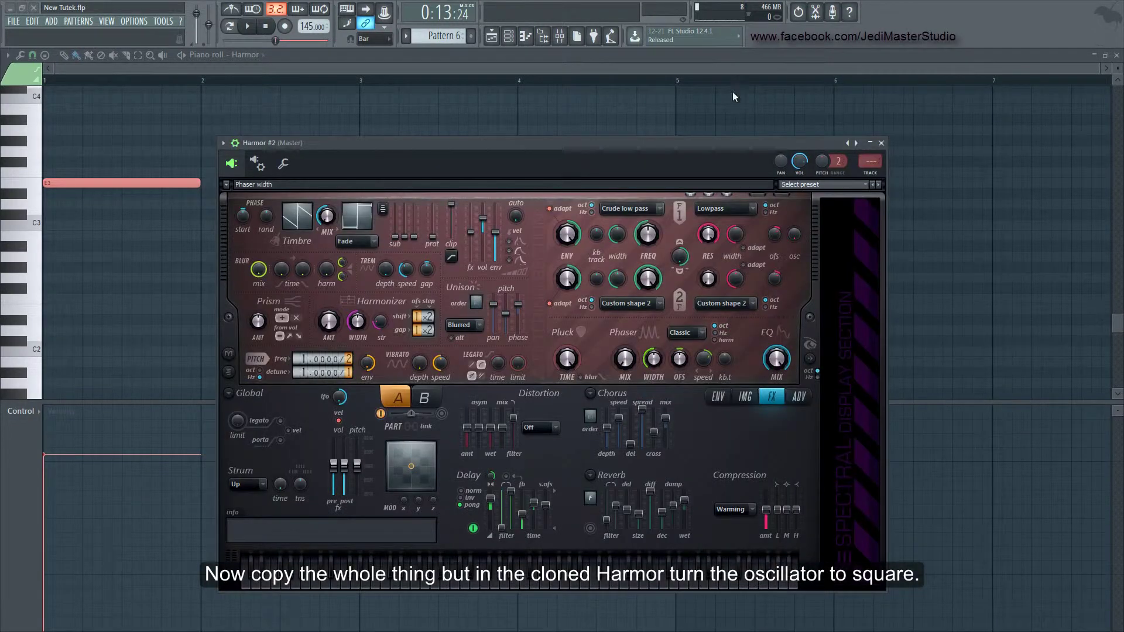
- Open the piano roll of Harmor #2 and place a one-bar E3 note starting exactly at bar 2
left_click(509, 37)
right_click(619, 325)
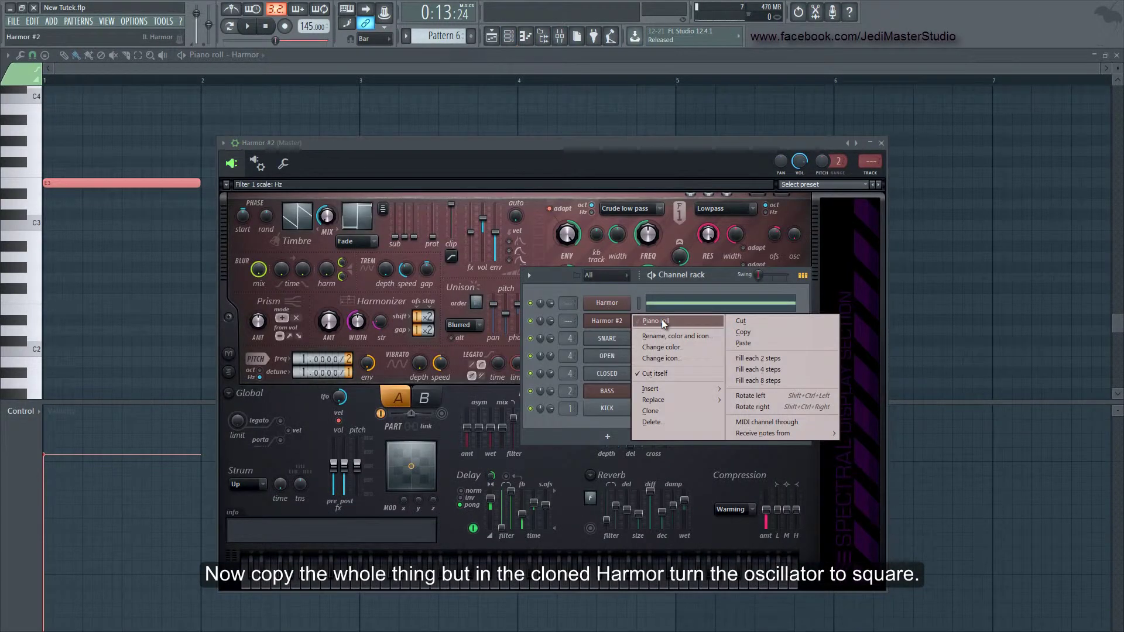
left_click(739, 320)
left_click(206, 183)
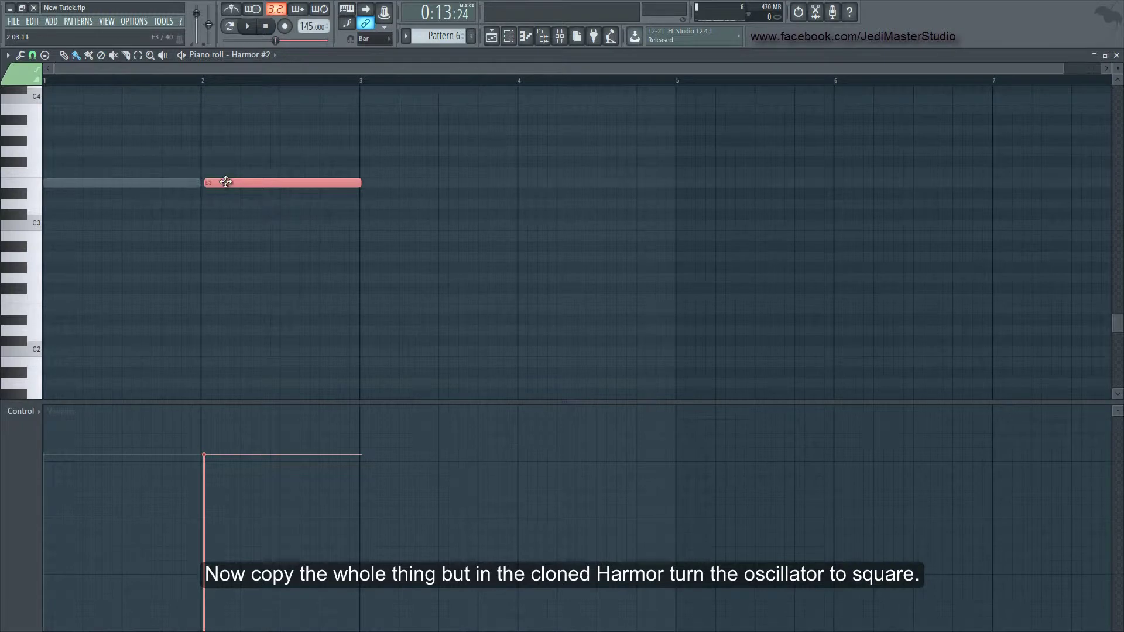
left_click_drag(226, 183, 223, 182)
- Open Harmor #2 and turn its Timbre 1 & 2 mix towards the square waveform
left_click(510, 38)
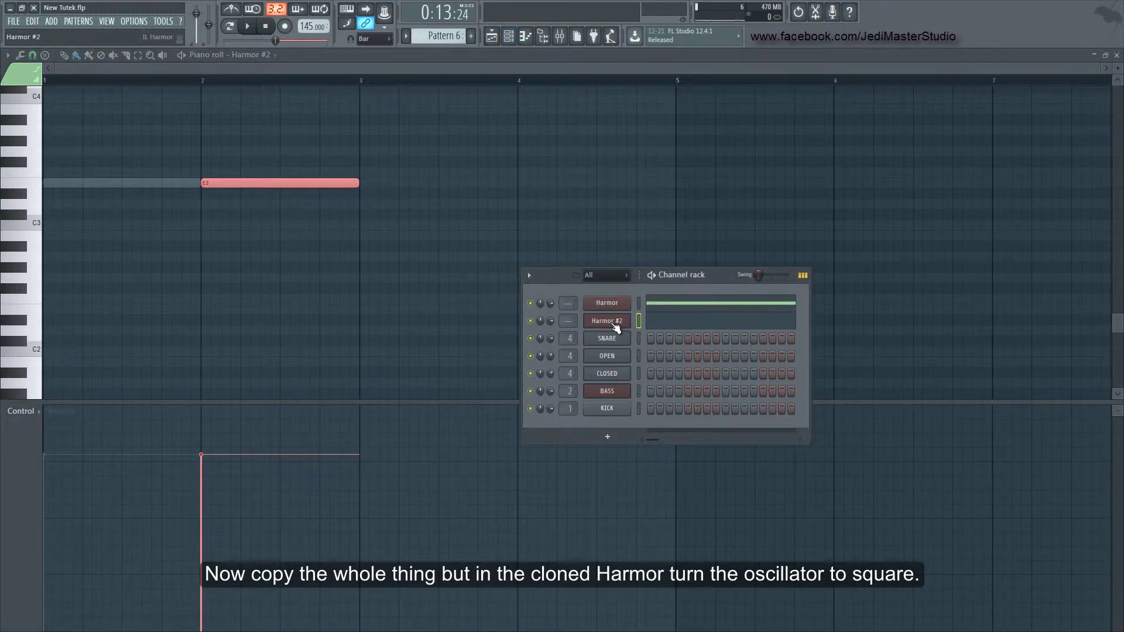
left_click(610, 322)
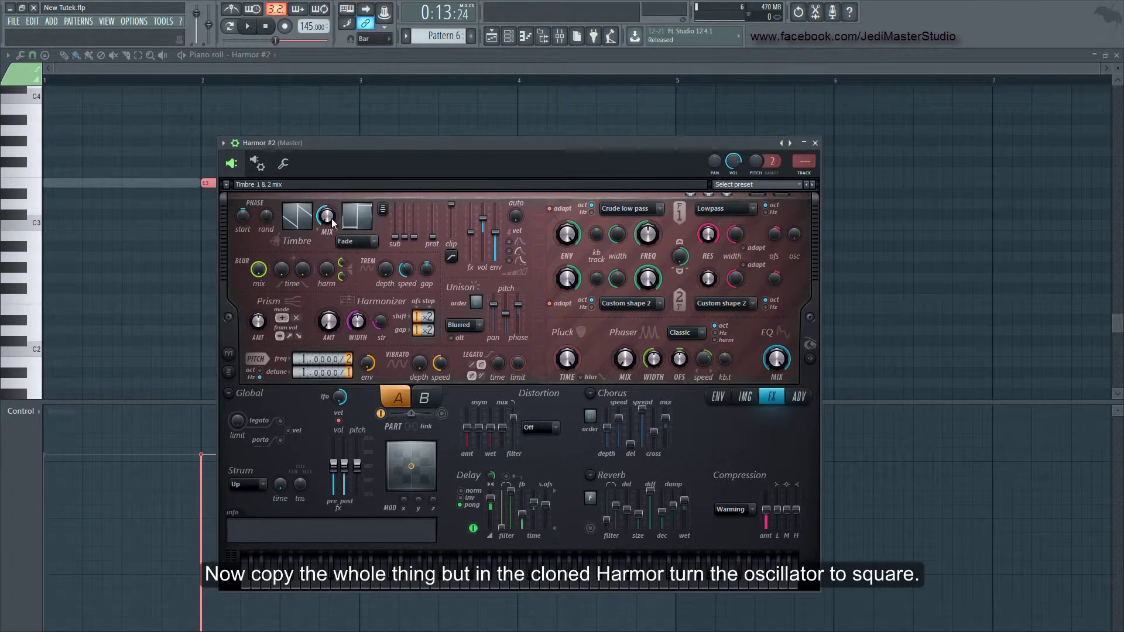
left_click_drag(331, 222, 328, 205)
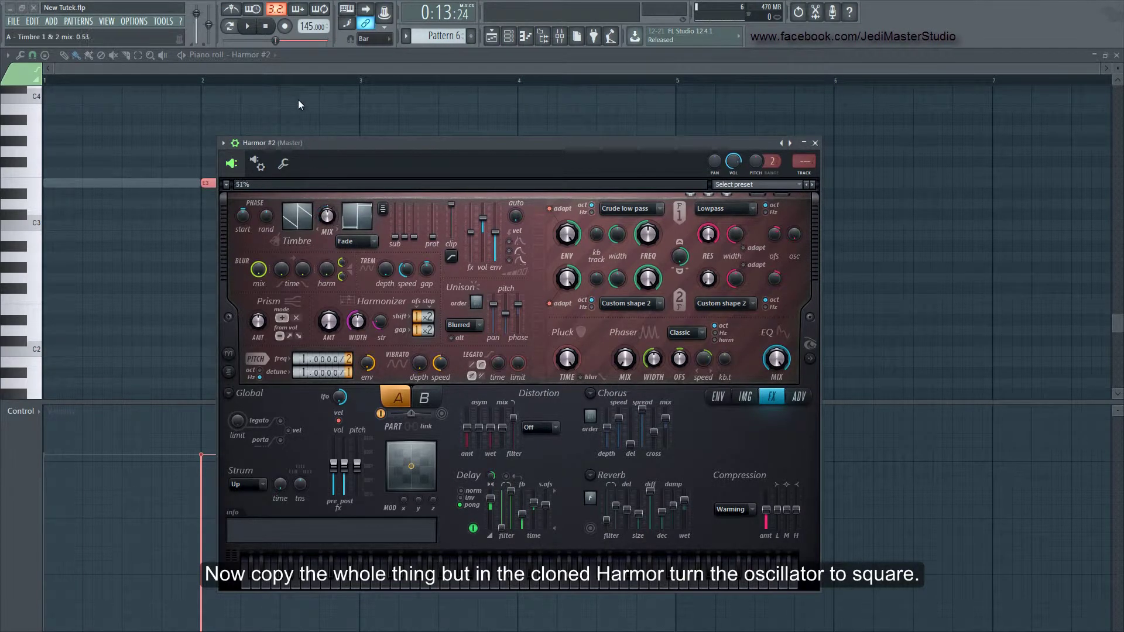
- Switch playback to pattern mode, play Pattern 6 to hear both Harmor notes, and stop it
left_click(497, 45)
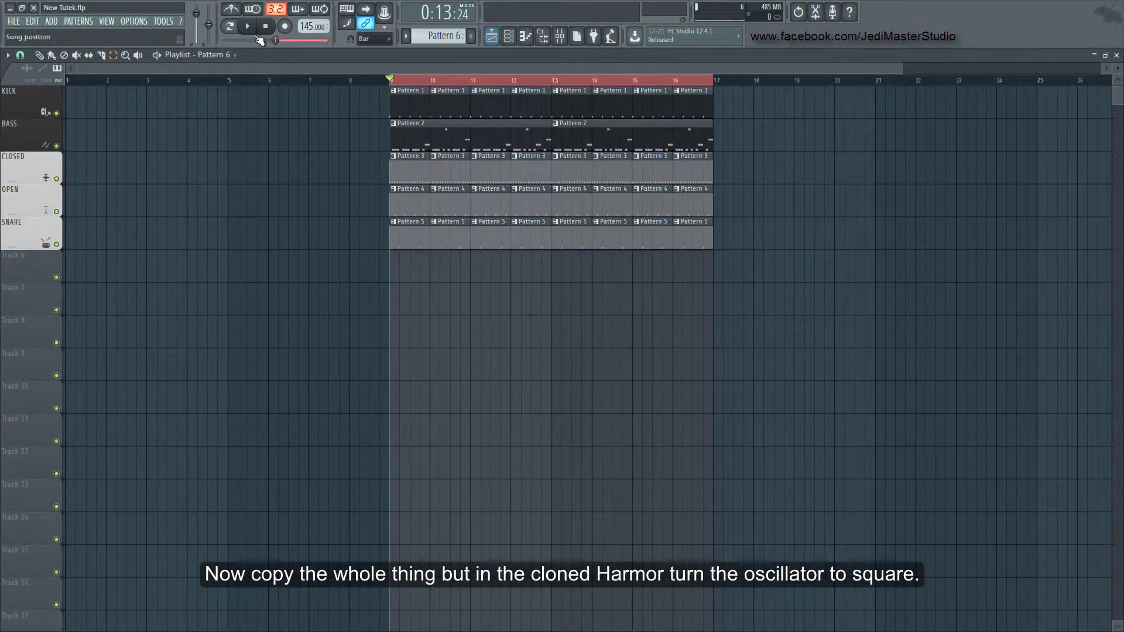
left_click(229, 27)
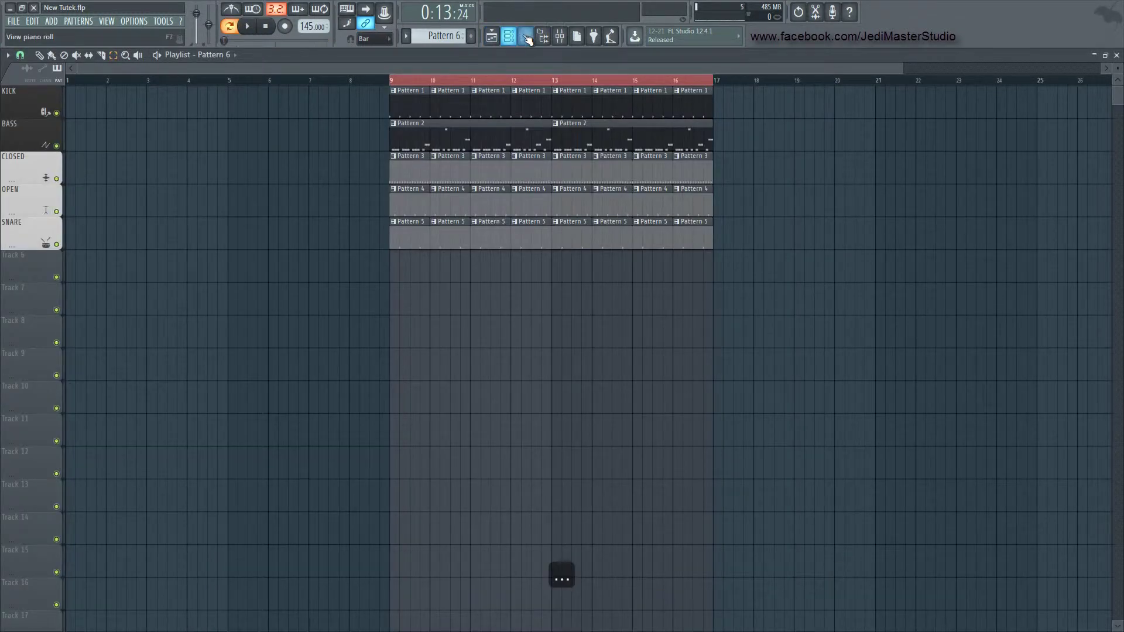
left_click(509, 36)
left_click(247, 27)
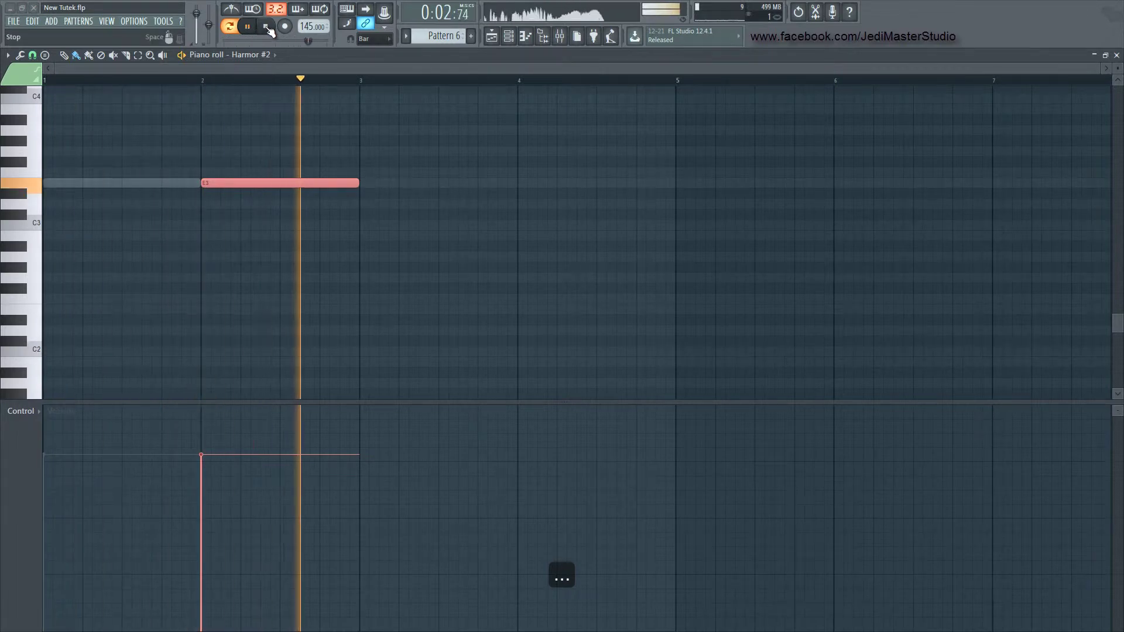
key("space")
- In the original Harmor, switch the Filter 1 frequency articulator to LFO, slow its speed, and lower the LFO level to about half
left_click(526, 36)
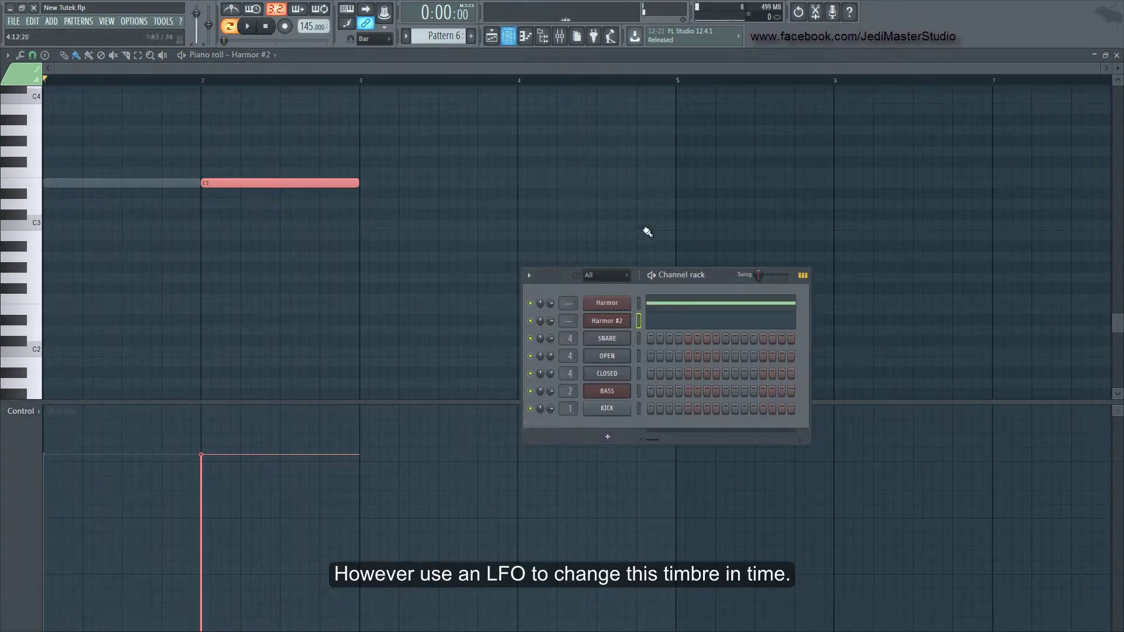
left_click(601, 303)
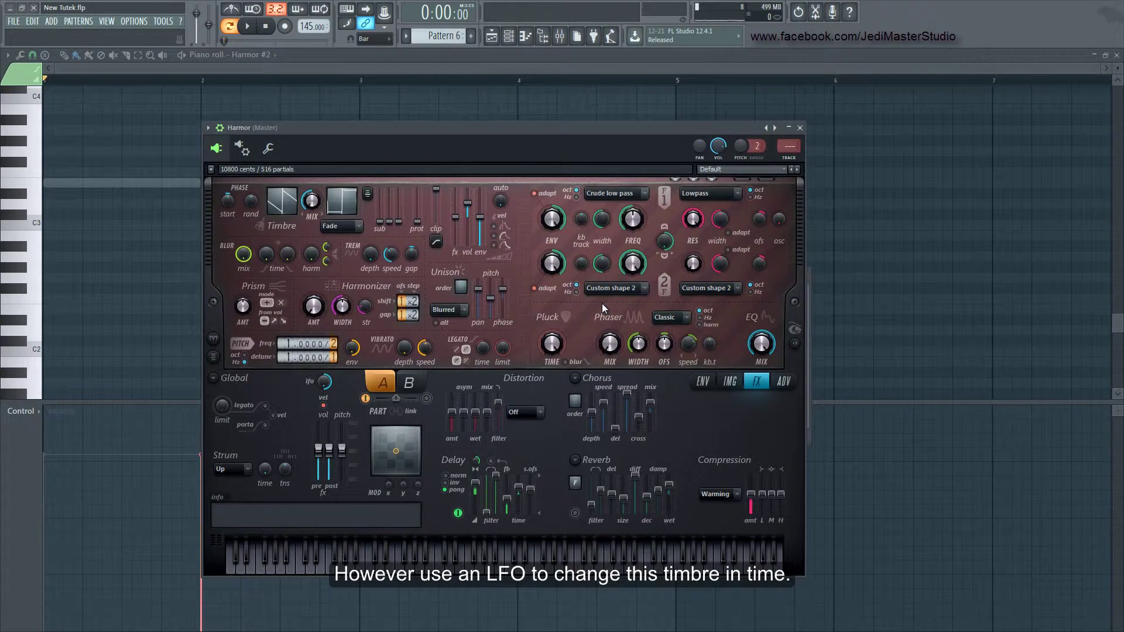
left_click(703, 383)
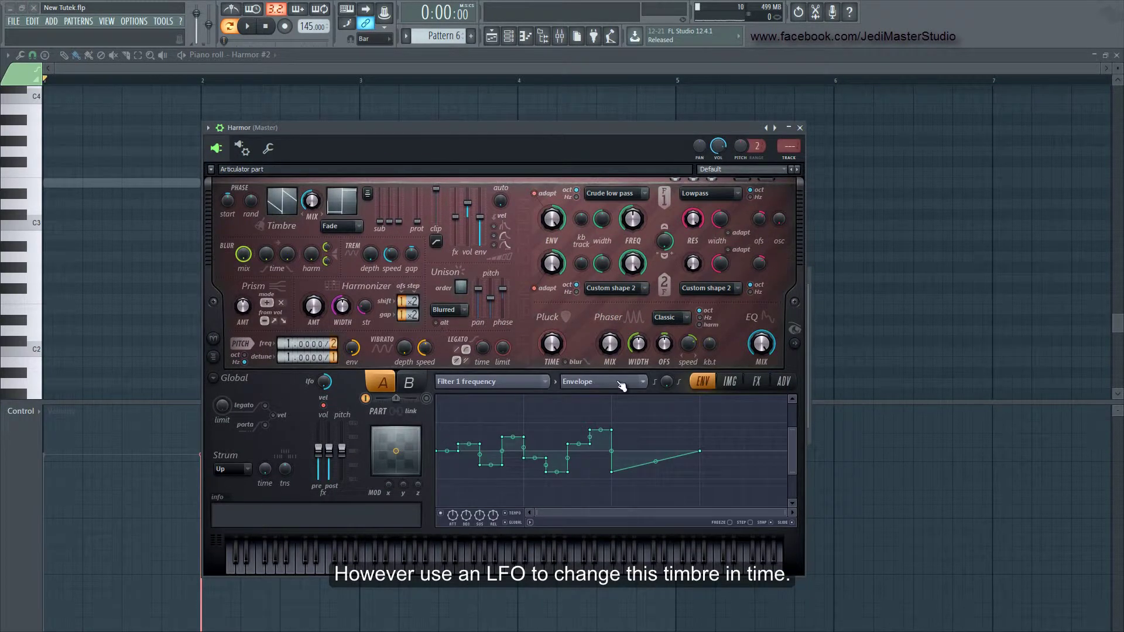
left_click(617, 382)
left_click(610, 402)
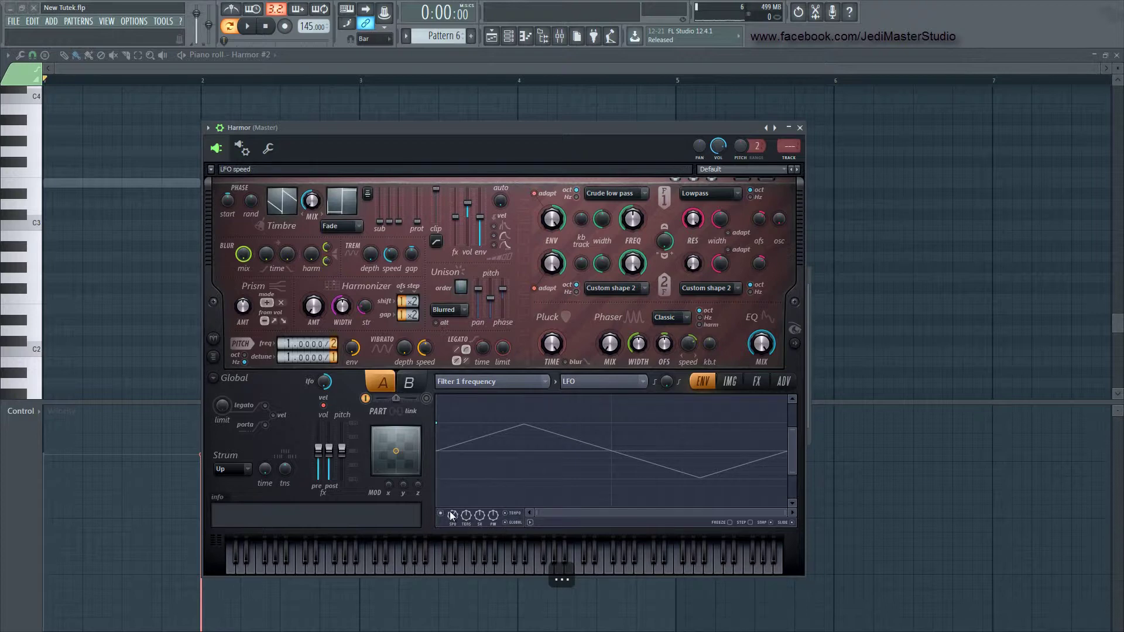
mouse_move(452, 515)
left_mouse_down()
mouse_move(465, 545)
mouse_move(453, 515)
left_mouse_up()
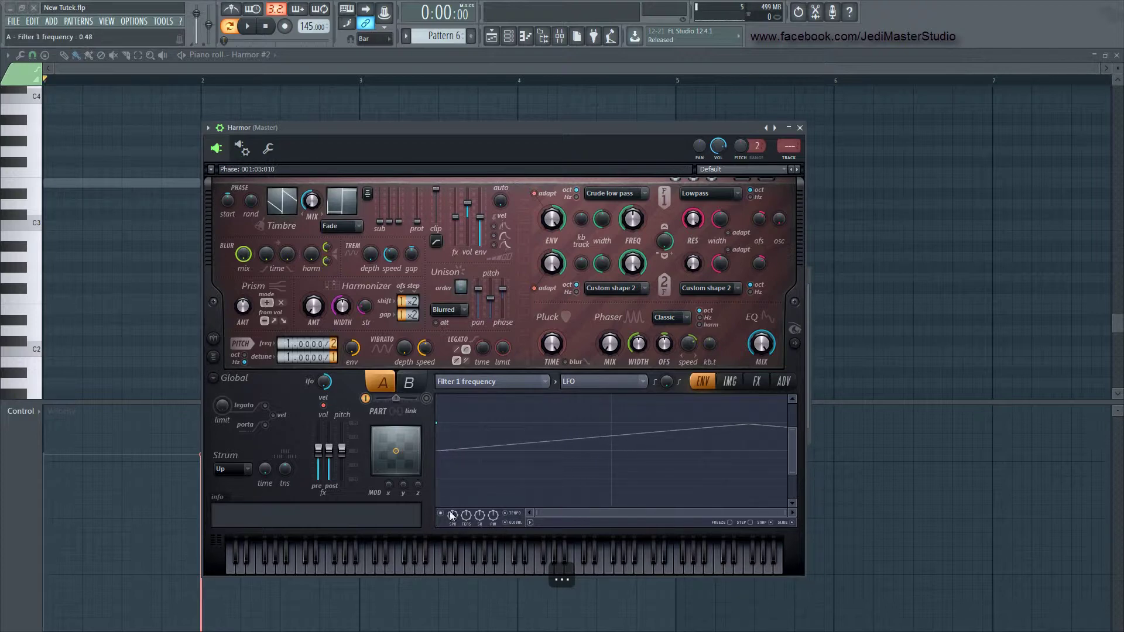
left_click_drag(437, 424, 440, 436)
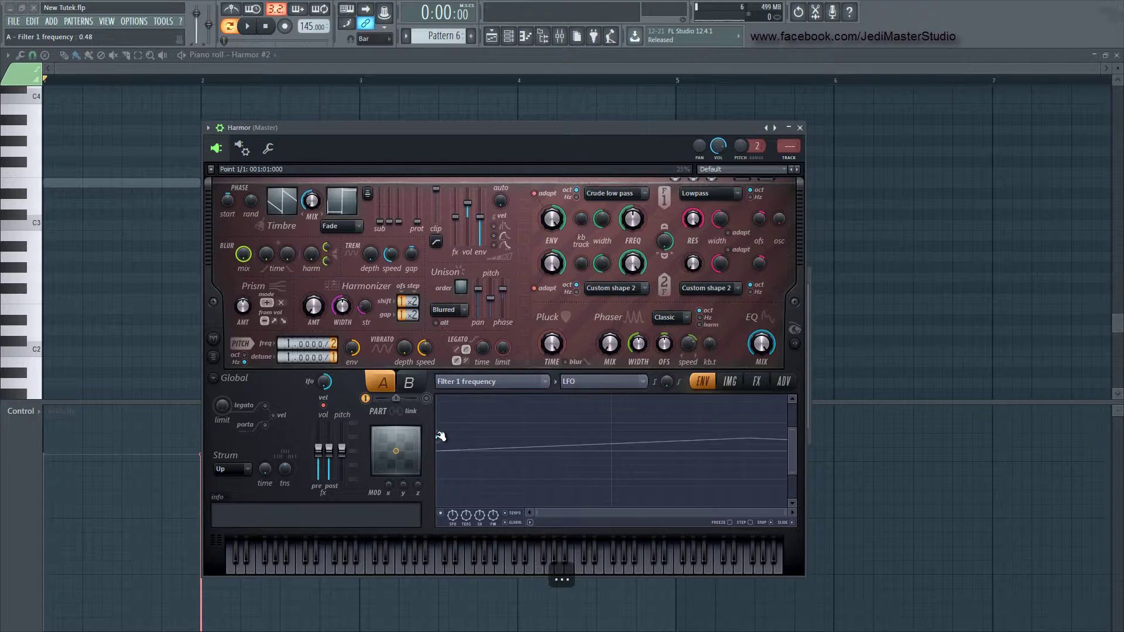
- In Harmor #2, show the Filter 1 frequency LFO, slow its speed to match the first Harmor, and slightly lower the LFO level
left_click(509, 36)
left_click(604, 320)
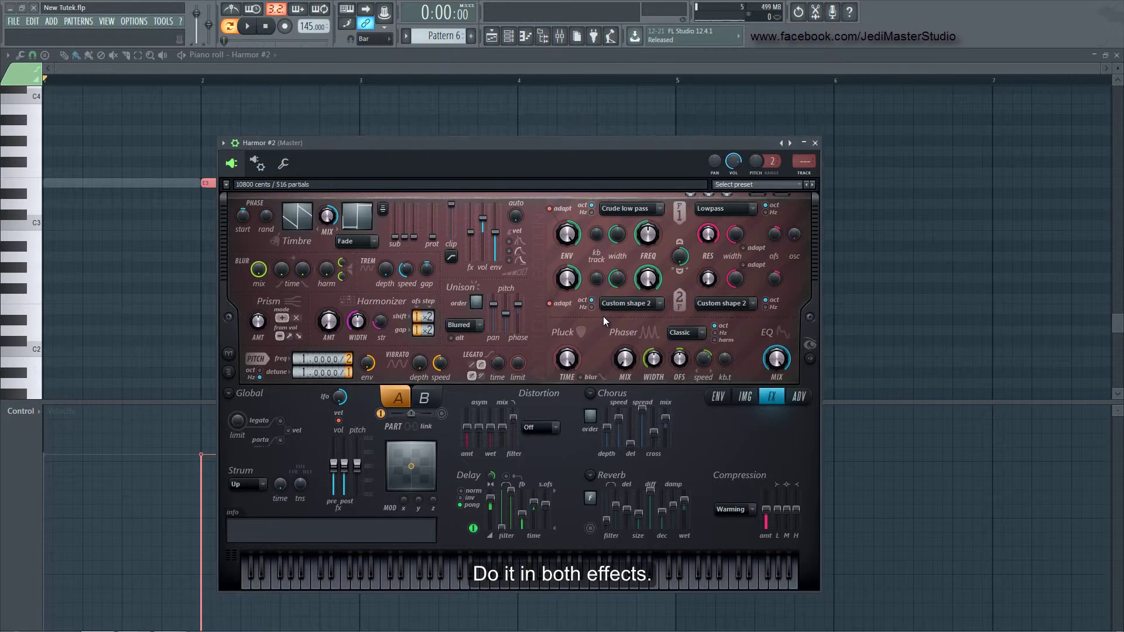
left_click(718, 397)
left_click(615, 396)
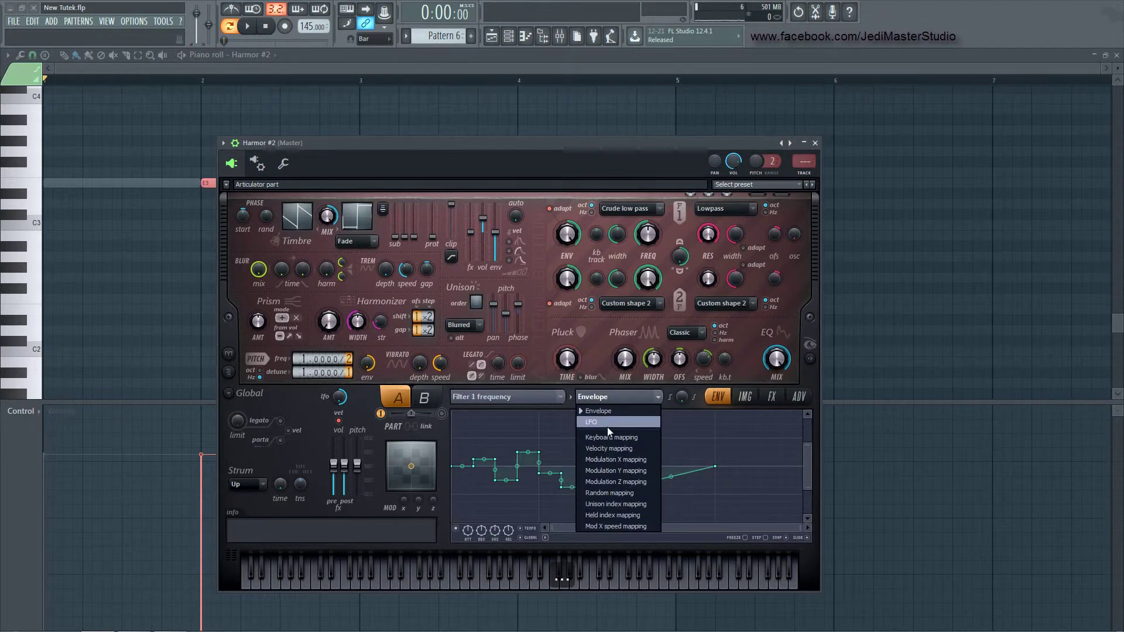
left_click(607, 423)
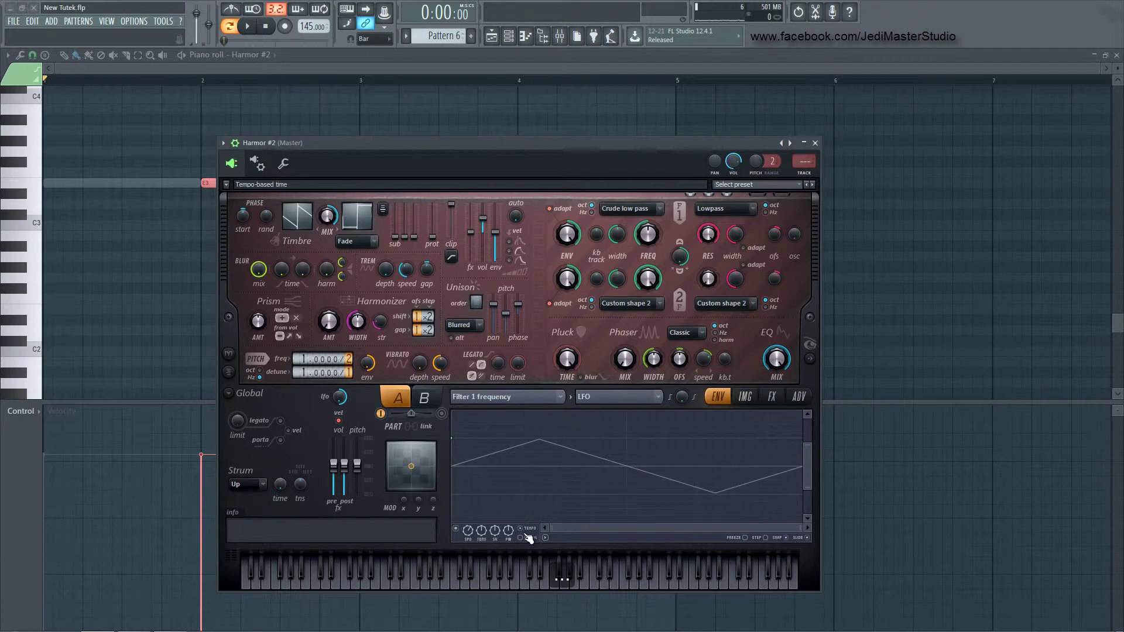
left_click_drag(476, 532, 489, 570)
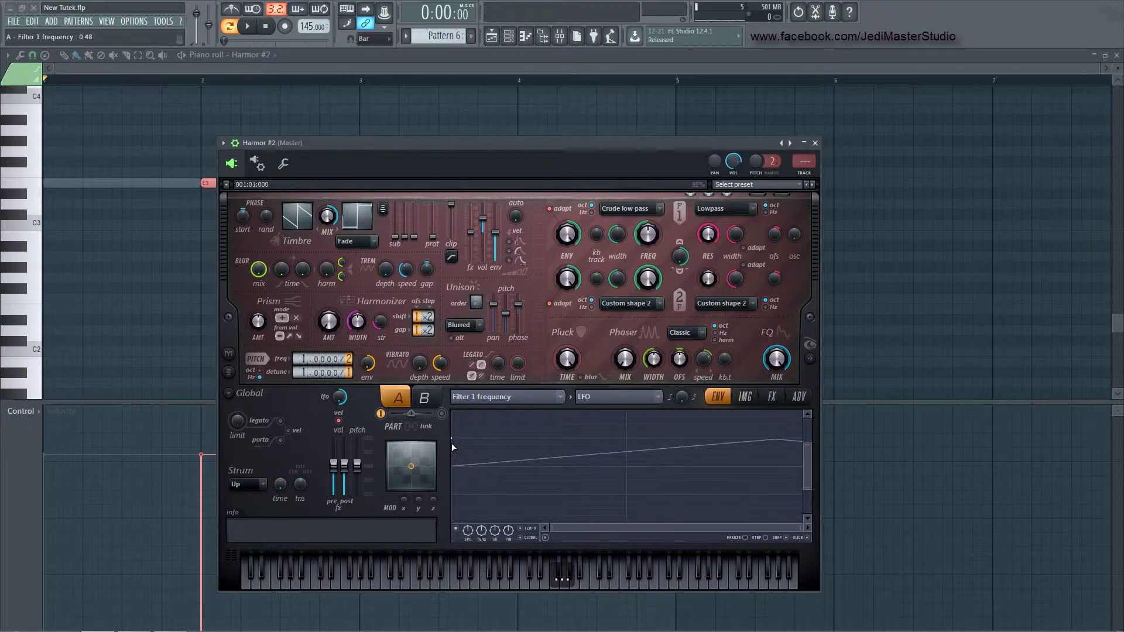
left_click_drag(452, 438, 454, 445)
left_click(250, 27)
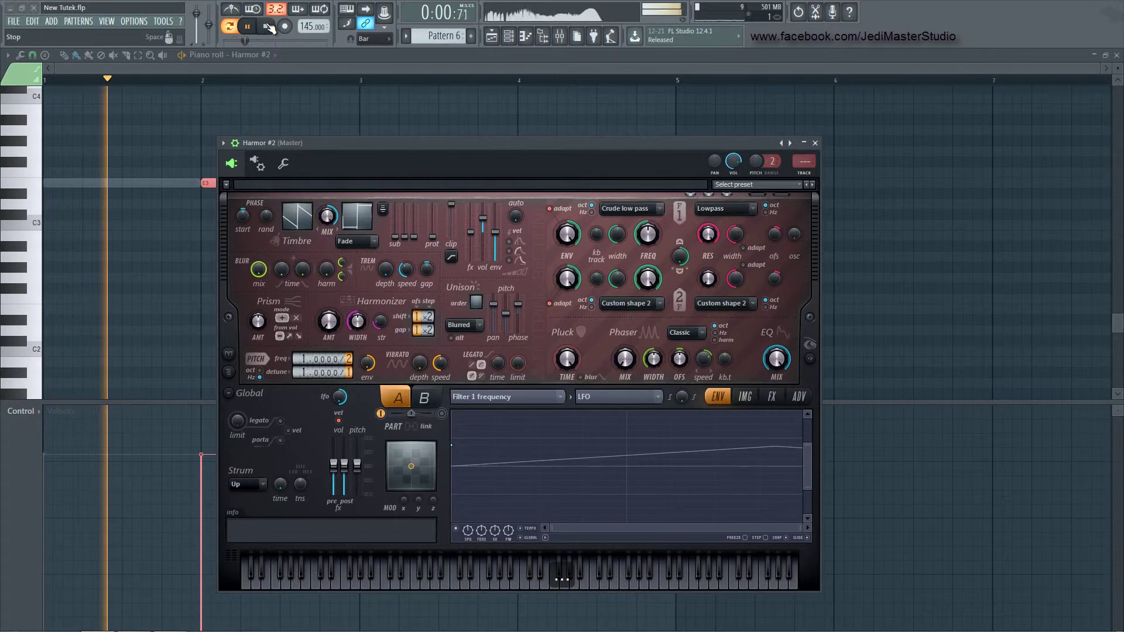
left_click(269, 27)
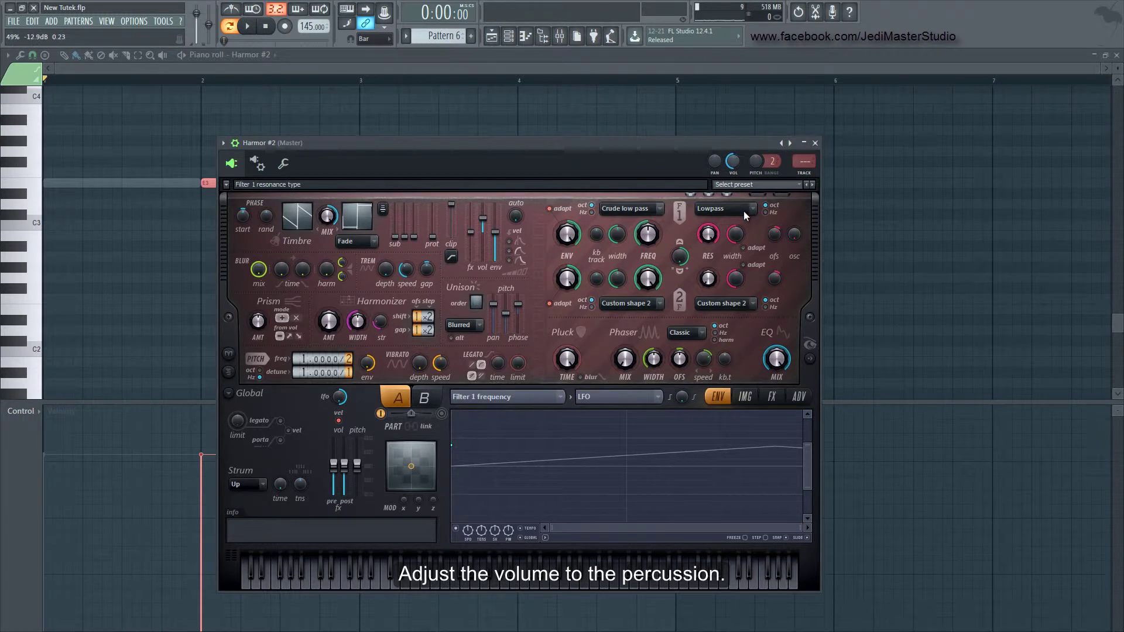
left_click(509, 38)
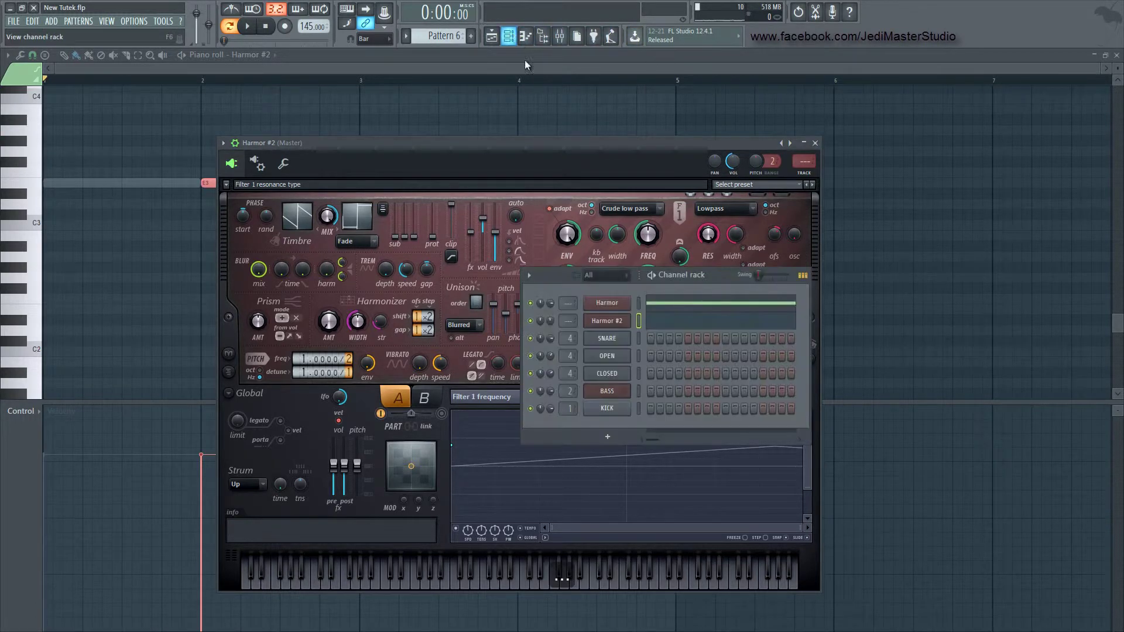
left_click(606, 304)
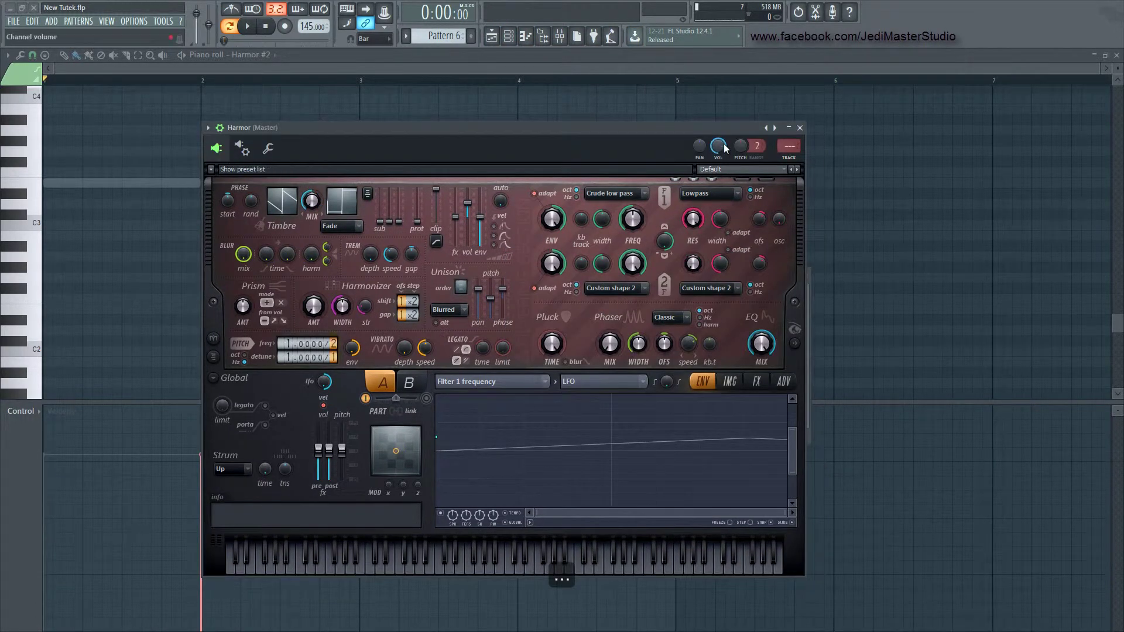
- Paint Pattern 6 clips on Track 6 of the playlist, filling bars 9 to 16
left_click(499, 40)
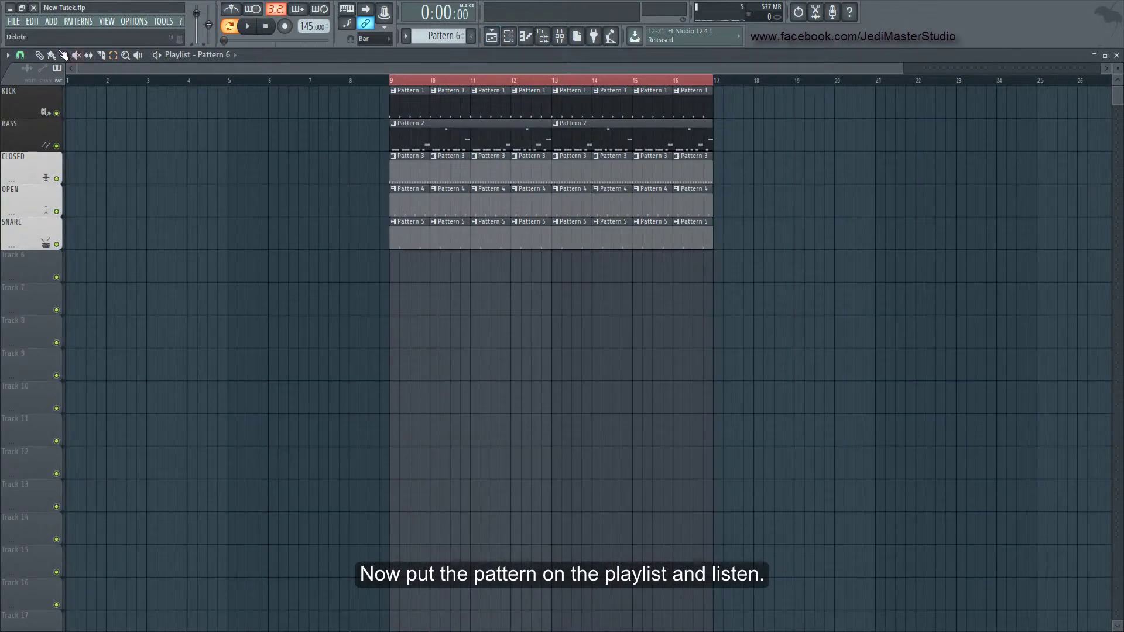
left_click(41, 55)
mouse_move(391, 268)
left_mouse_down()
mouse_move(514, 275)
mouse_move(655, 261)
left_mouse_up()
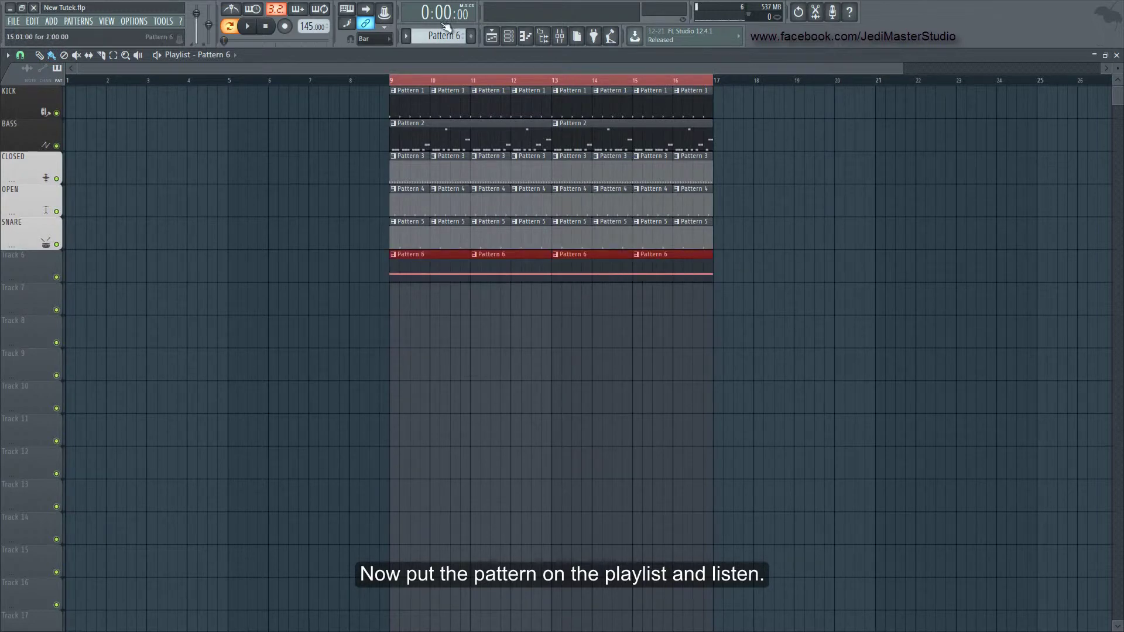
- Switch playback to song mode, listen to the arrangement from bar 9, and stop it
left_click(233, 26)
left_click(247, 28)
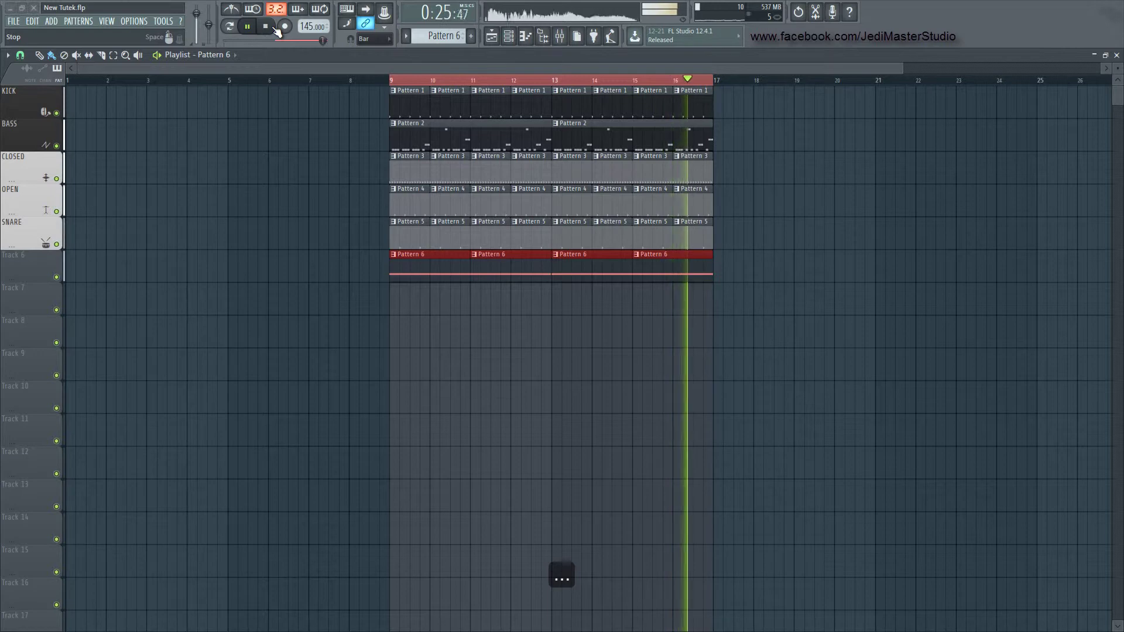
left_click(278, 31)
- Lower the Filter 1 cutoff frequency in both Harmor and Harmor #2
left_click(509, 40)
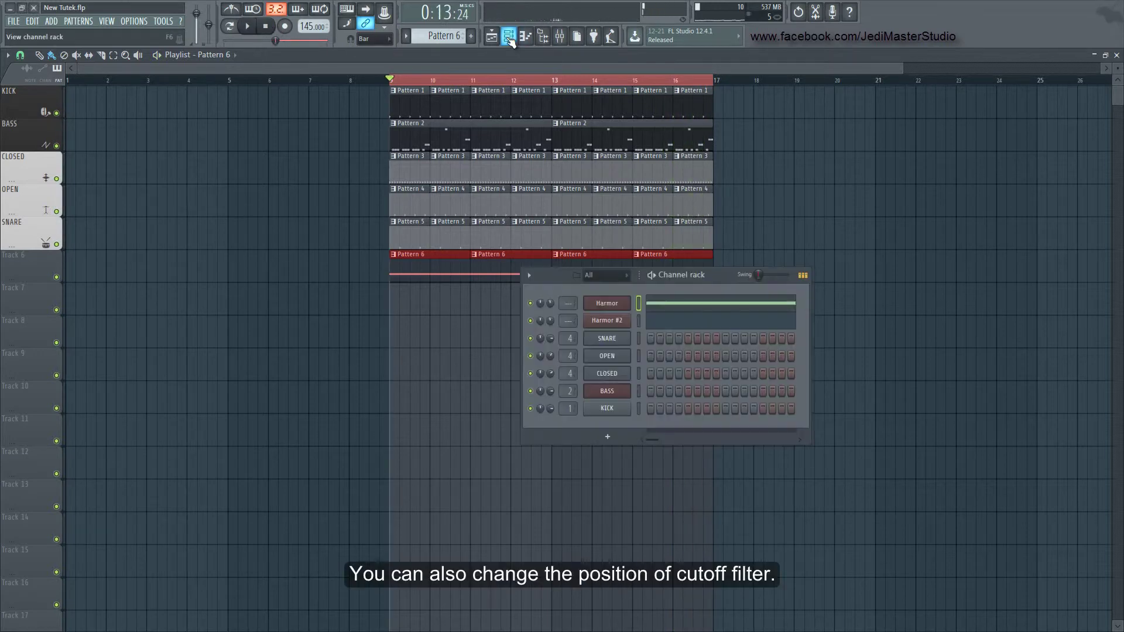
left_click(606, 303)
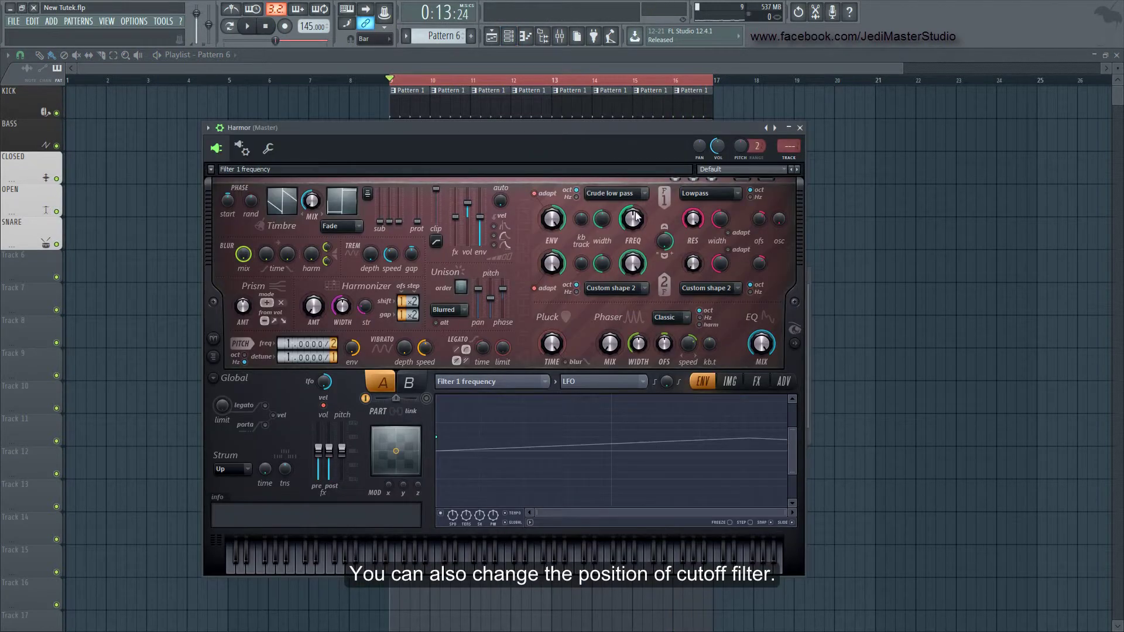
left_click_drag(636, 217, 636, 233)
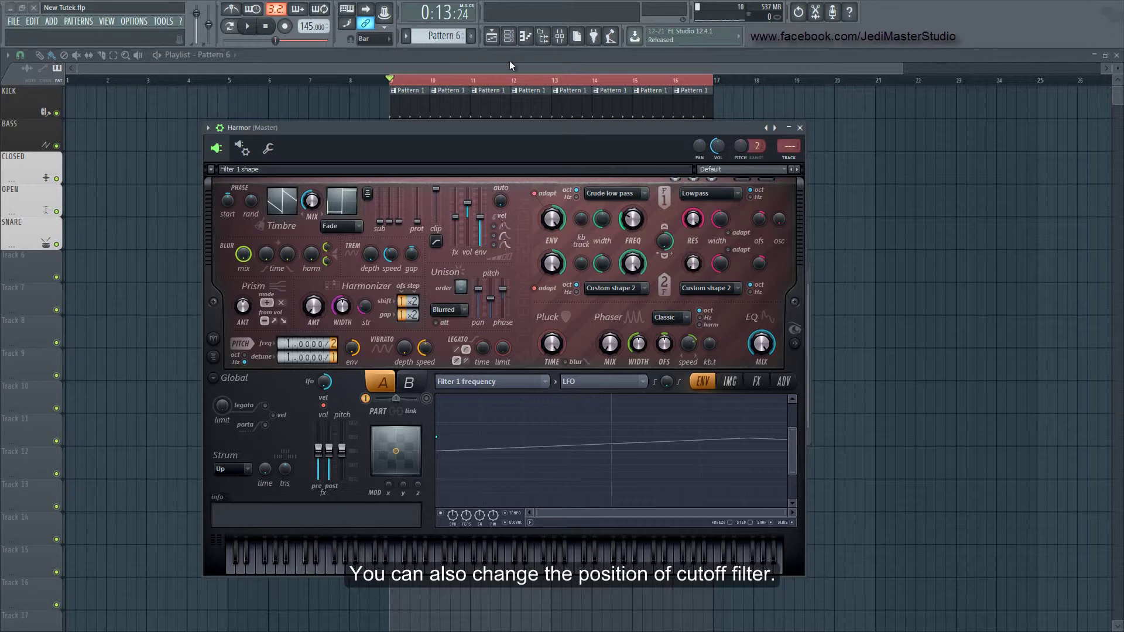
left_click(515, 41)
left_click(614, 321)
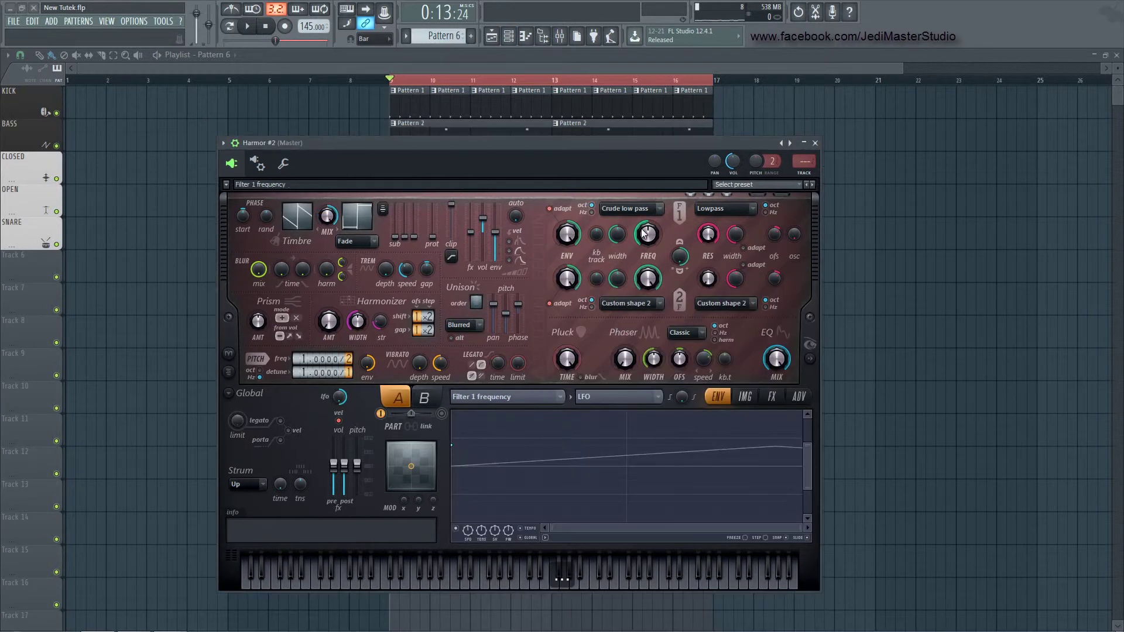
left_click_drag(647, 235, 637, 287)
- Play the arrangement from bar 9 with the adjusted filter cutoffs, stop it, and return to the playlist
key("space")
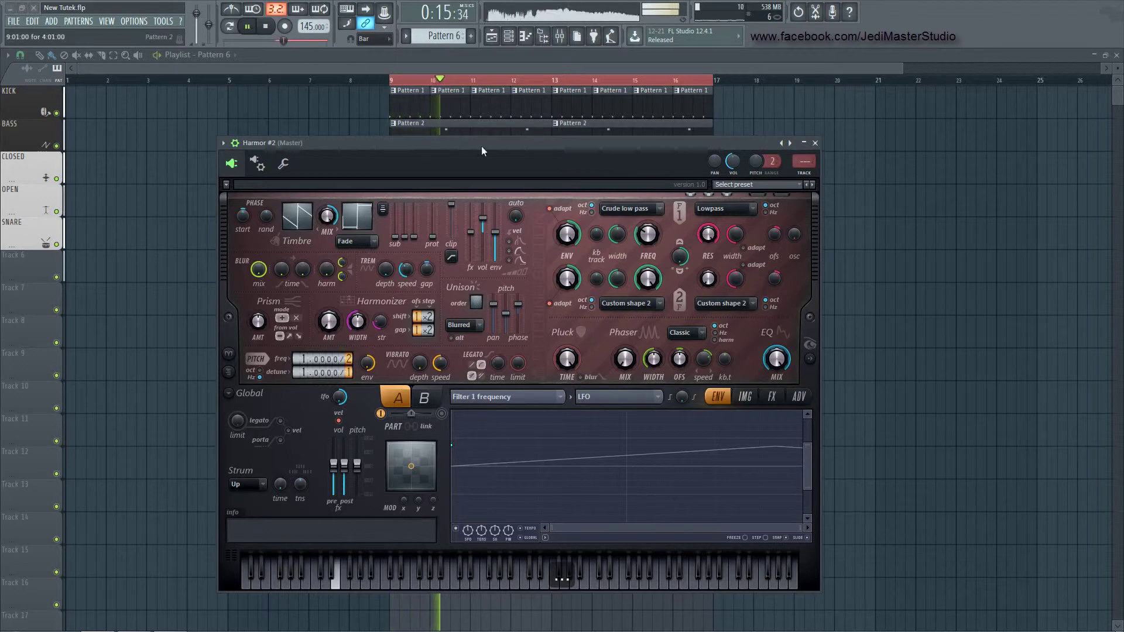
left_click_drag(653, 240, 606, 237)
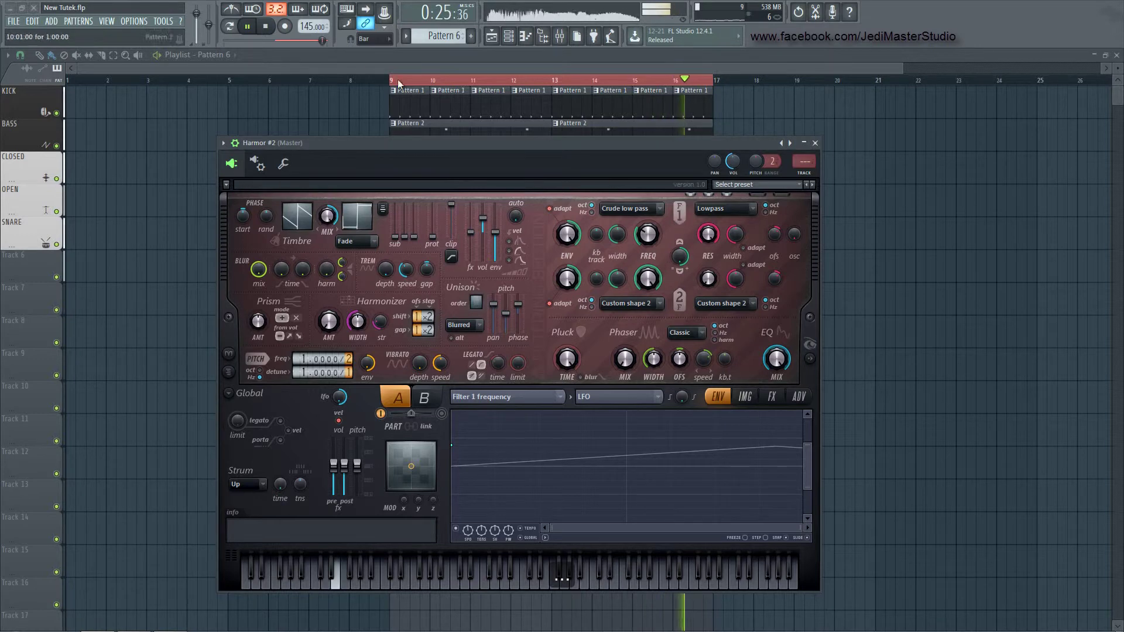
key("space")
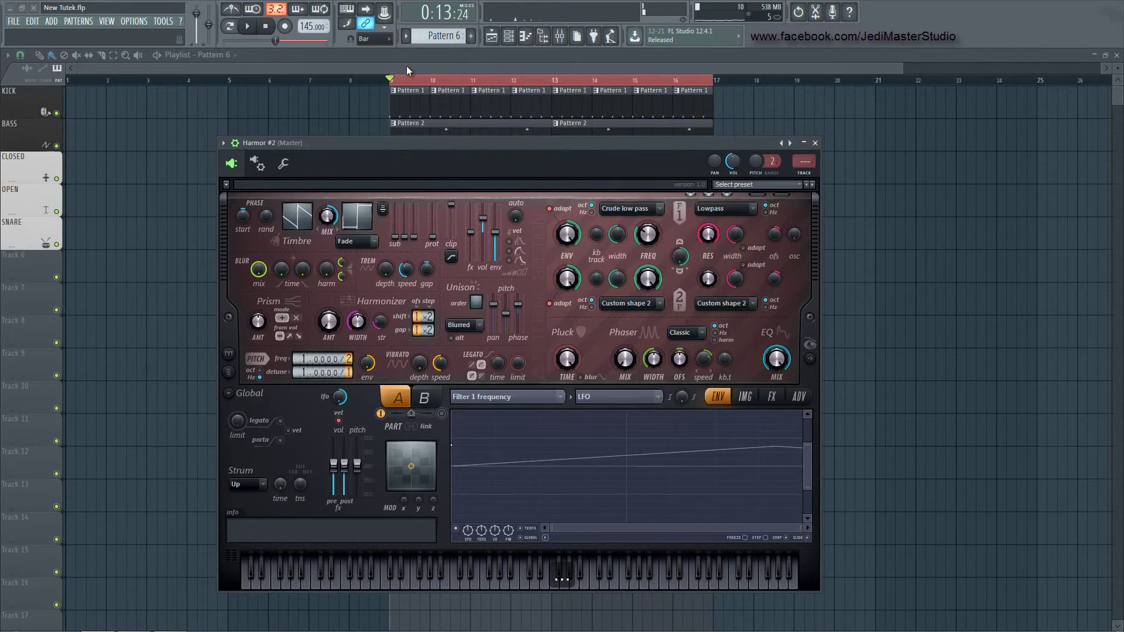
left_click(406, 66)
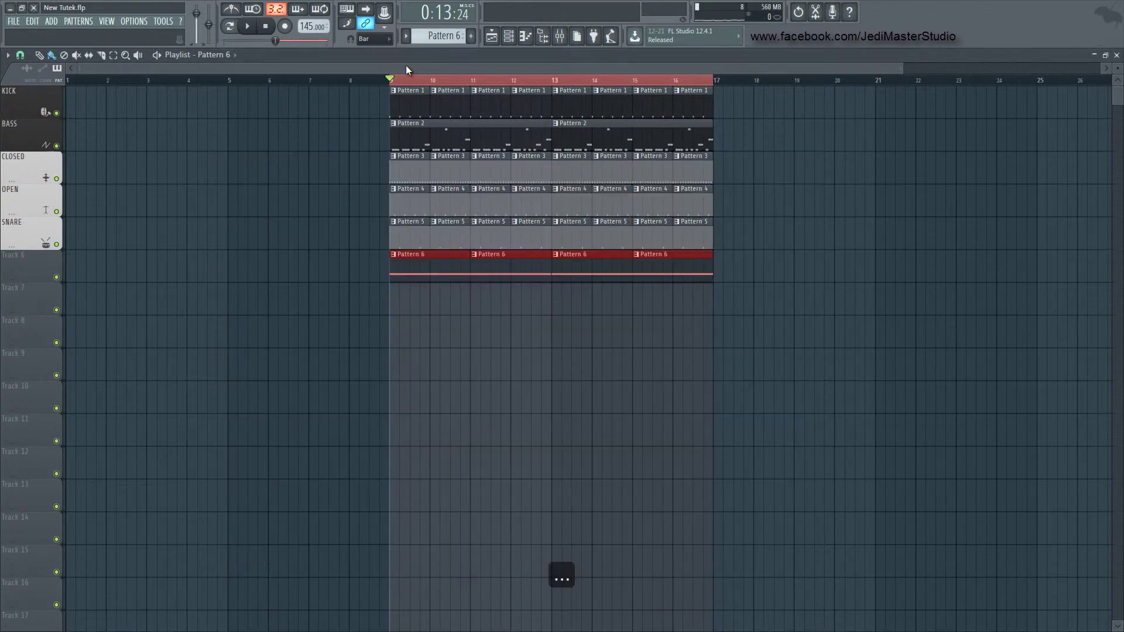